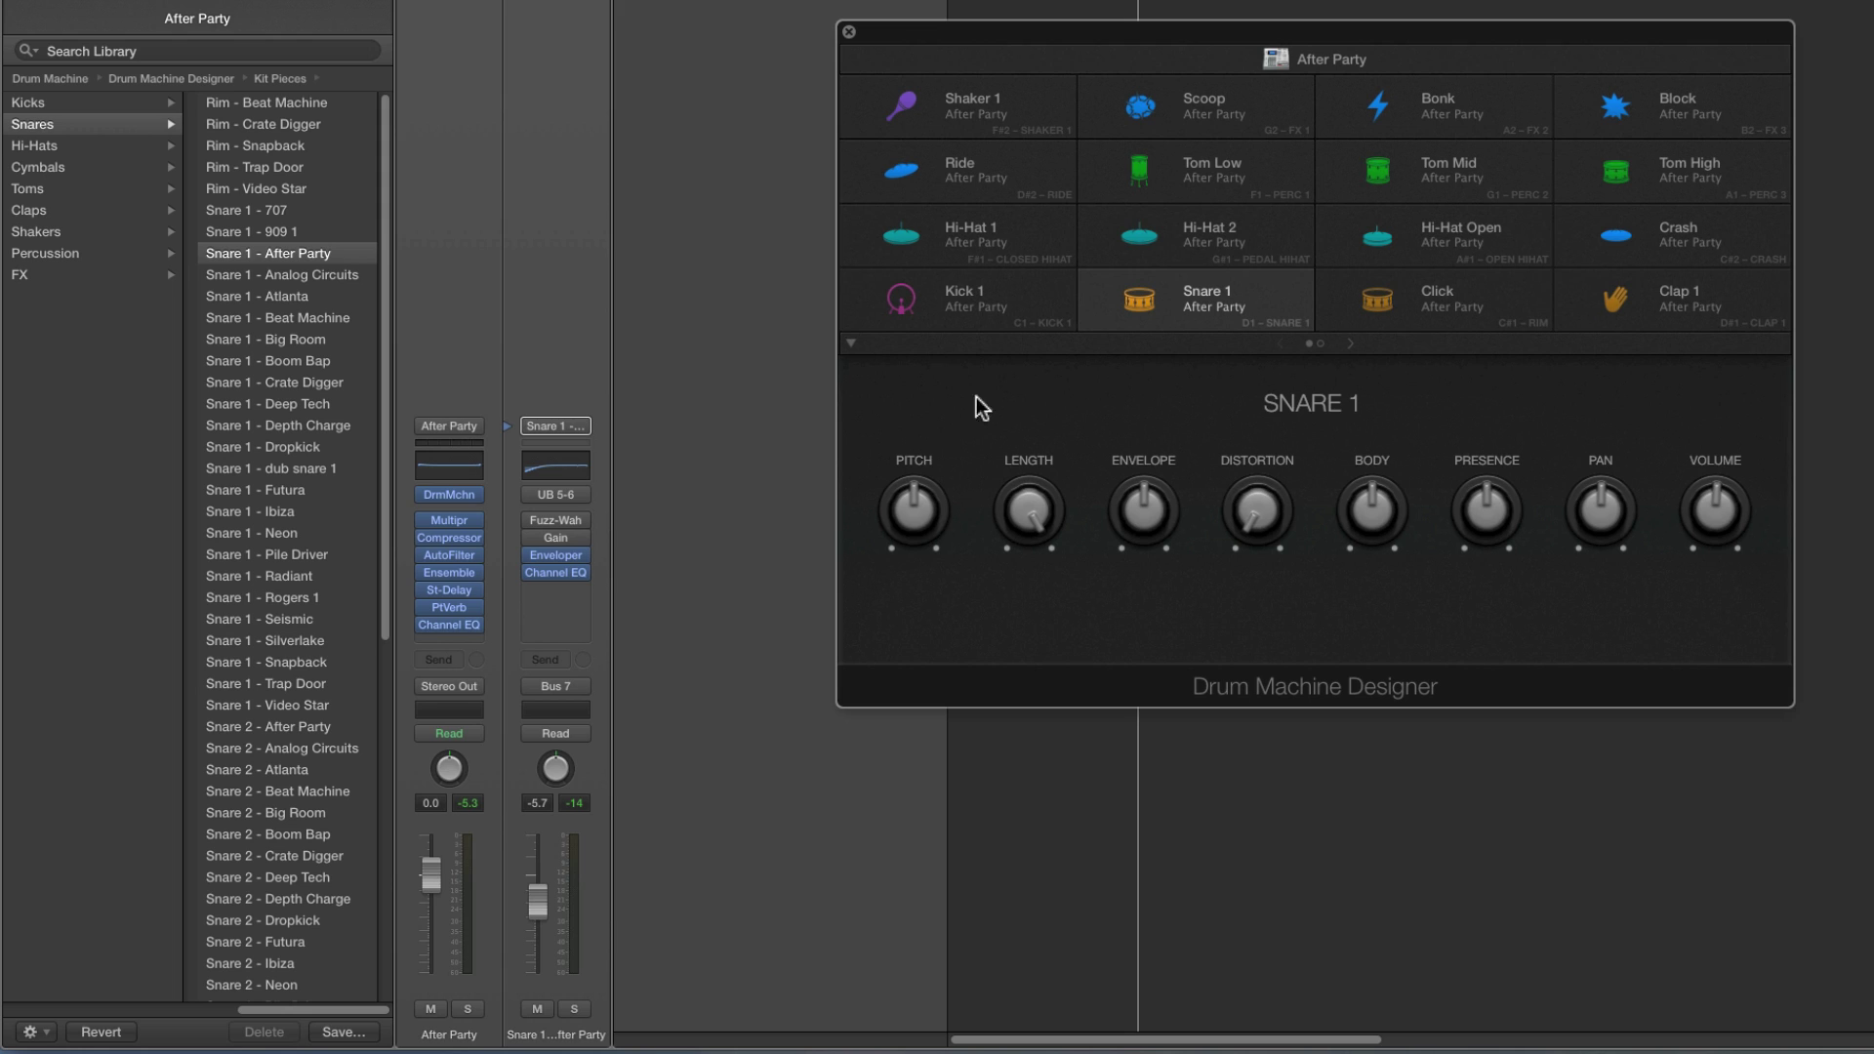
Browse the Drum Machine Designer kit pieces in the library, including kicks, snares, hi-hats, cymbals, toms and claps
{"action": "left_click_drag", "start_coordinate": [1140, 23], "coordinate": [1147, 28]}
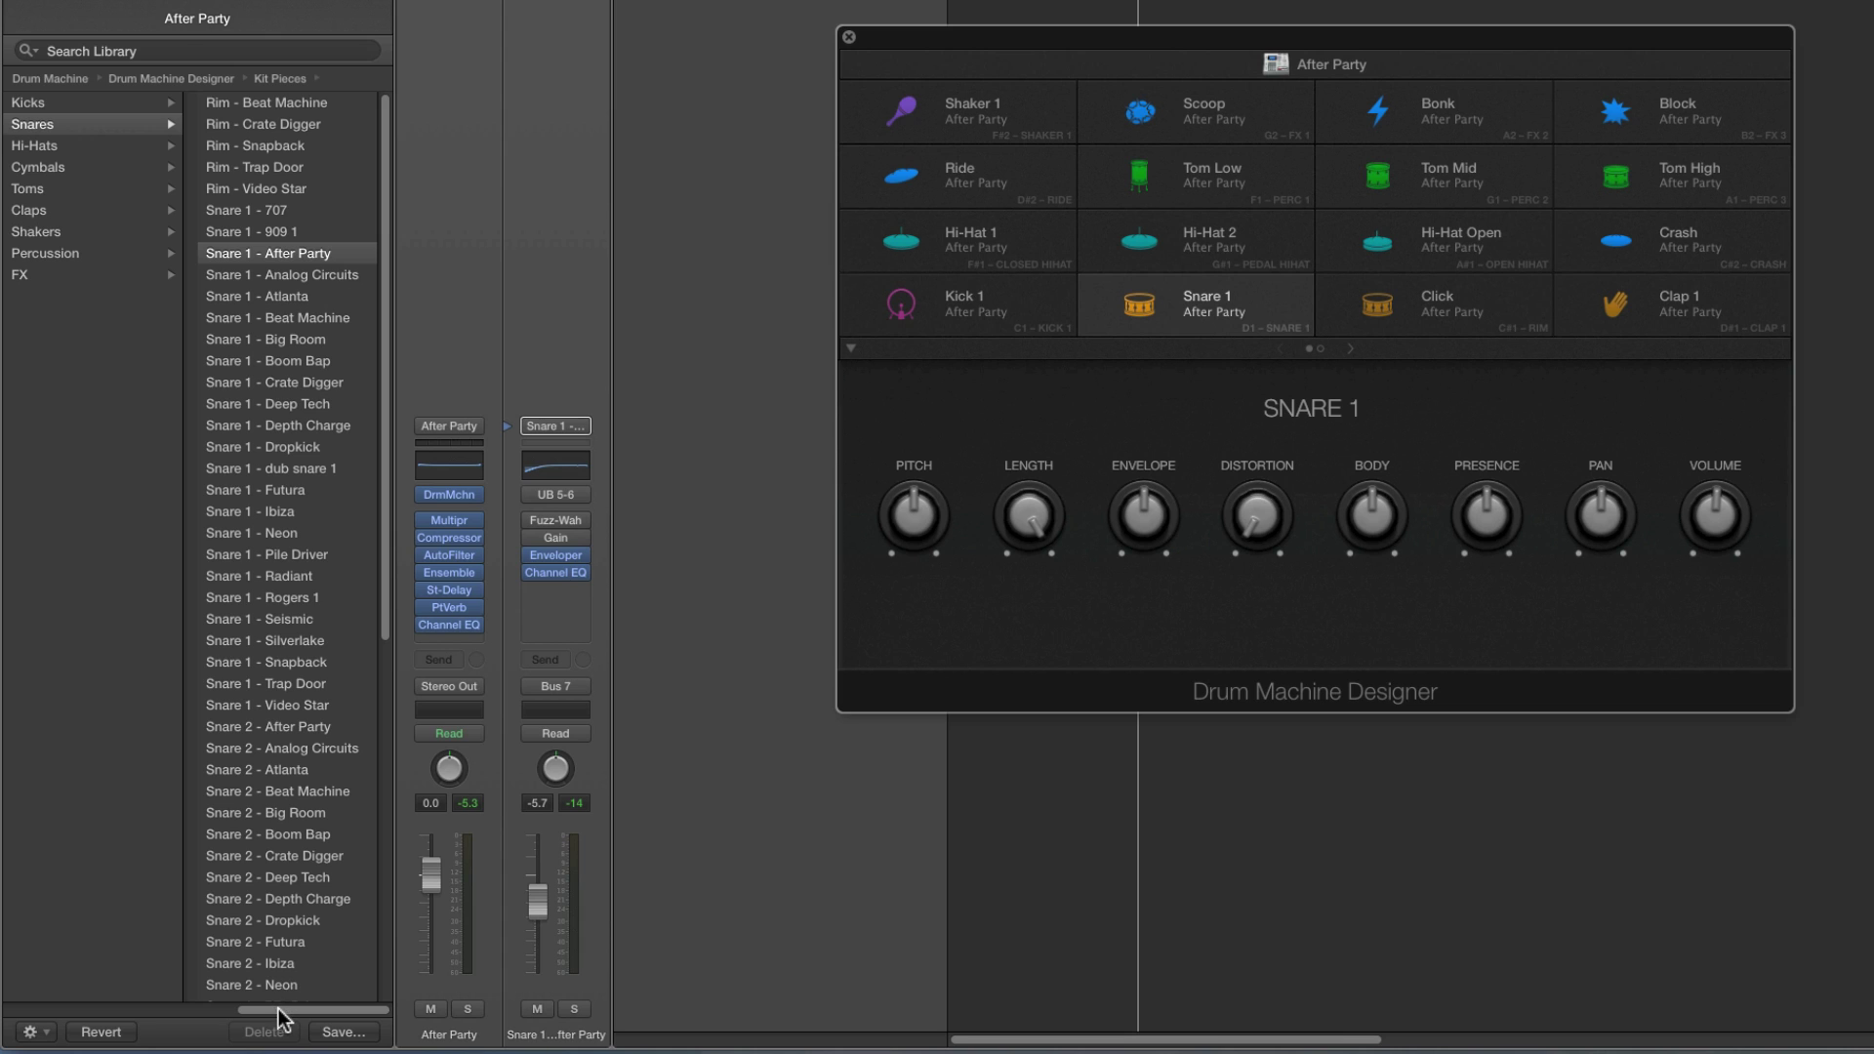
{"action": "left_click_drag", "start_coordinate": [278, 1009], "coordinate": [24, 1011]}
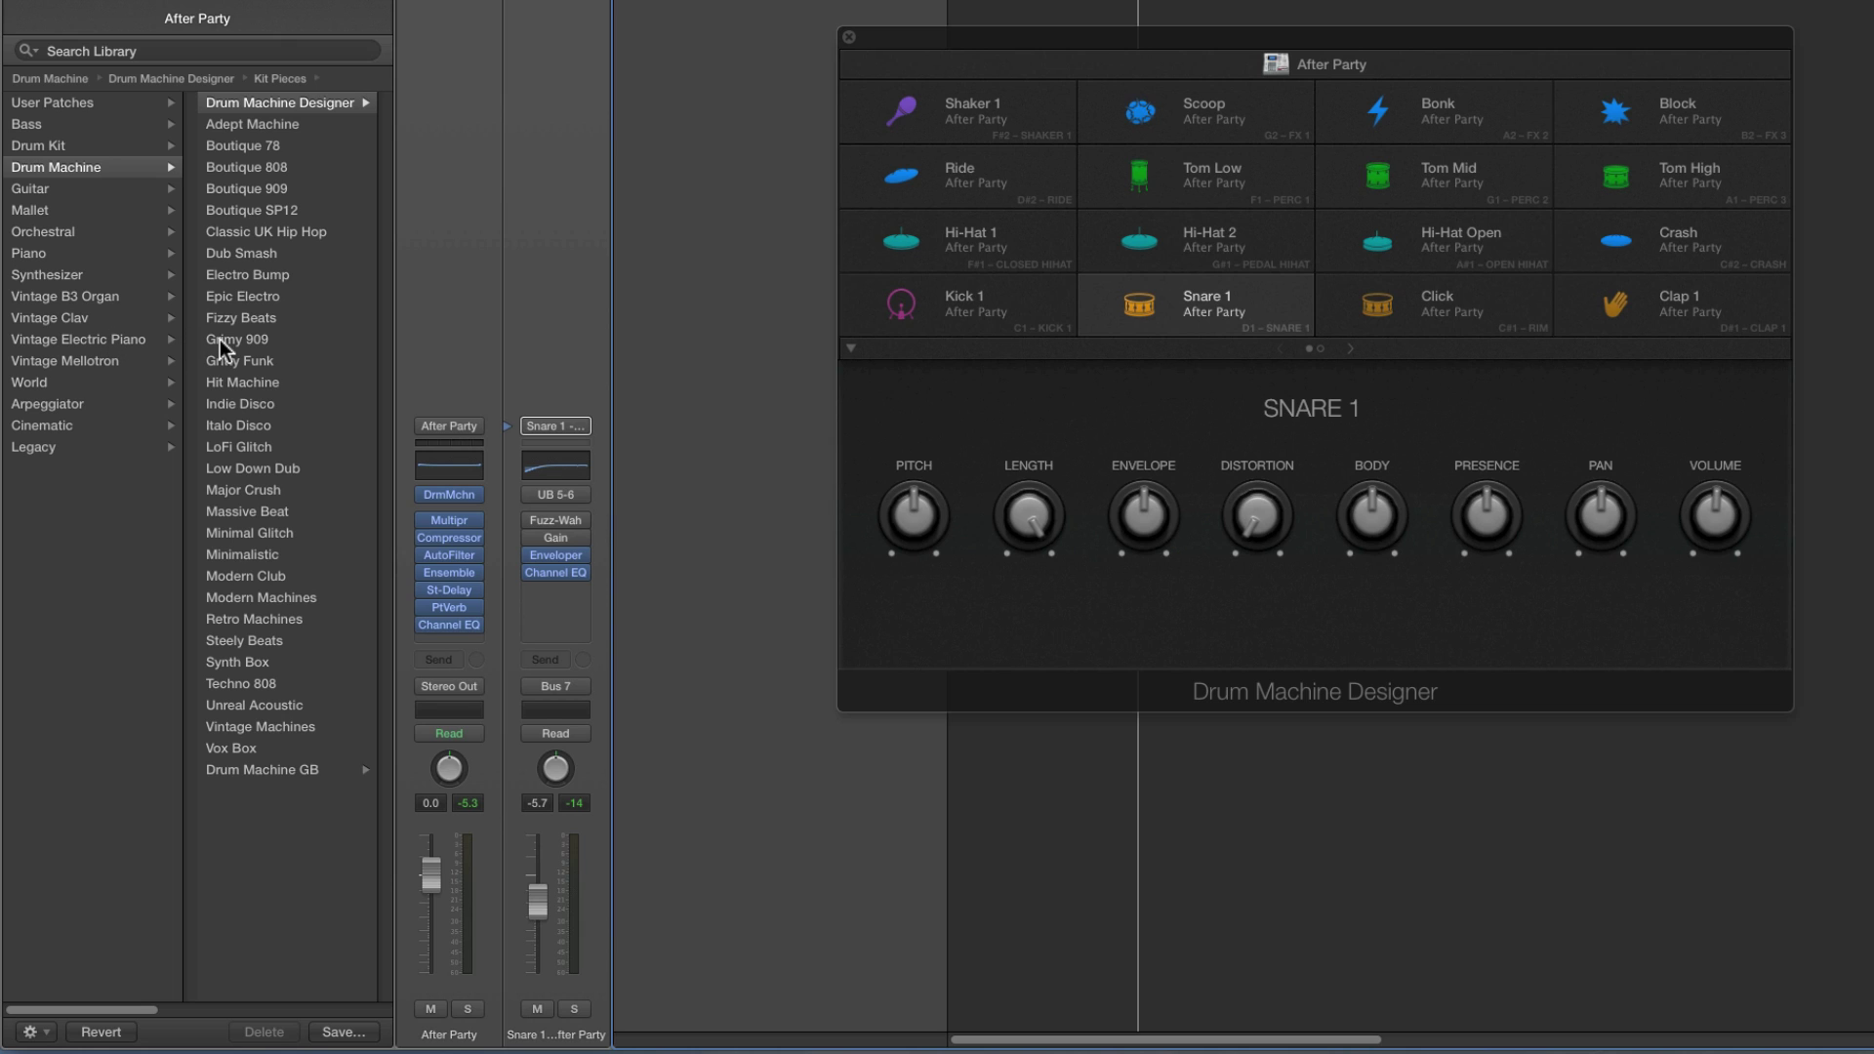
{"action": "left_click", "coordinate": [116, 170]}
{"action": "left_click", "coordinate": [249, 102]}
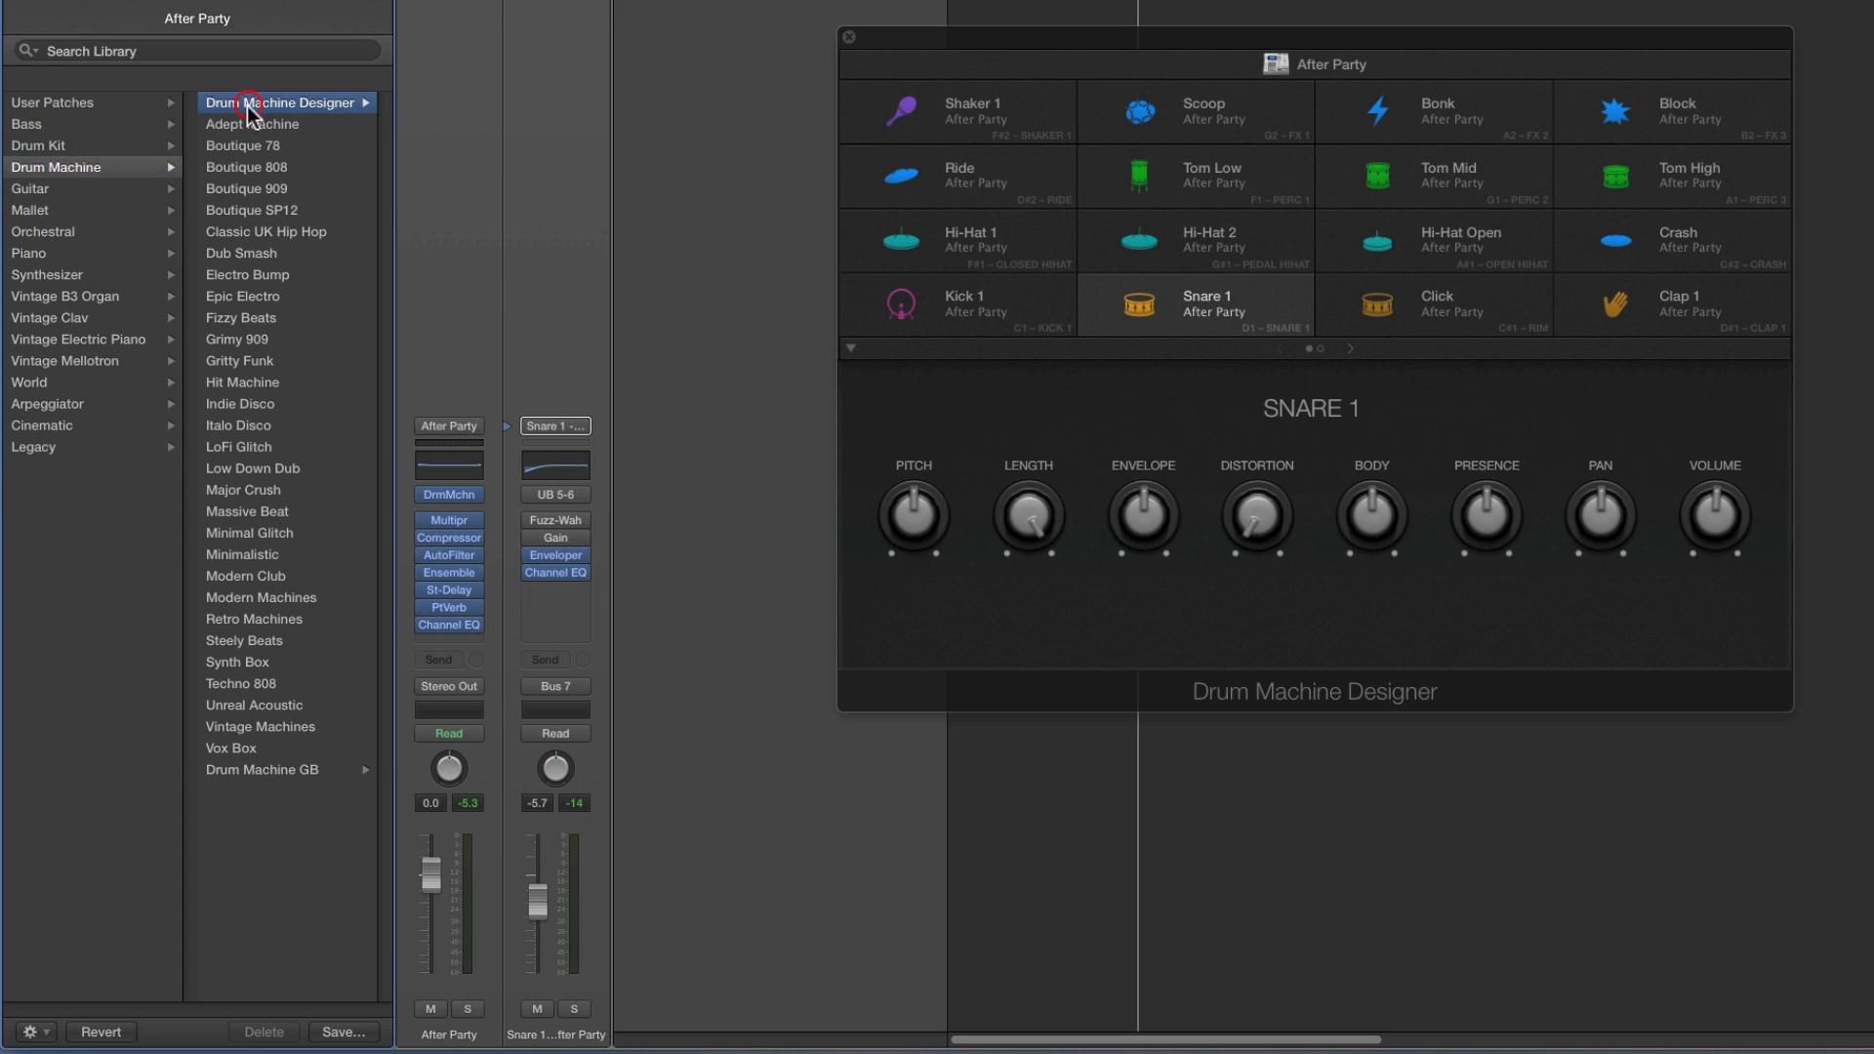
{"action": "left_click", "coordinate": [272, 524]}
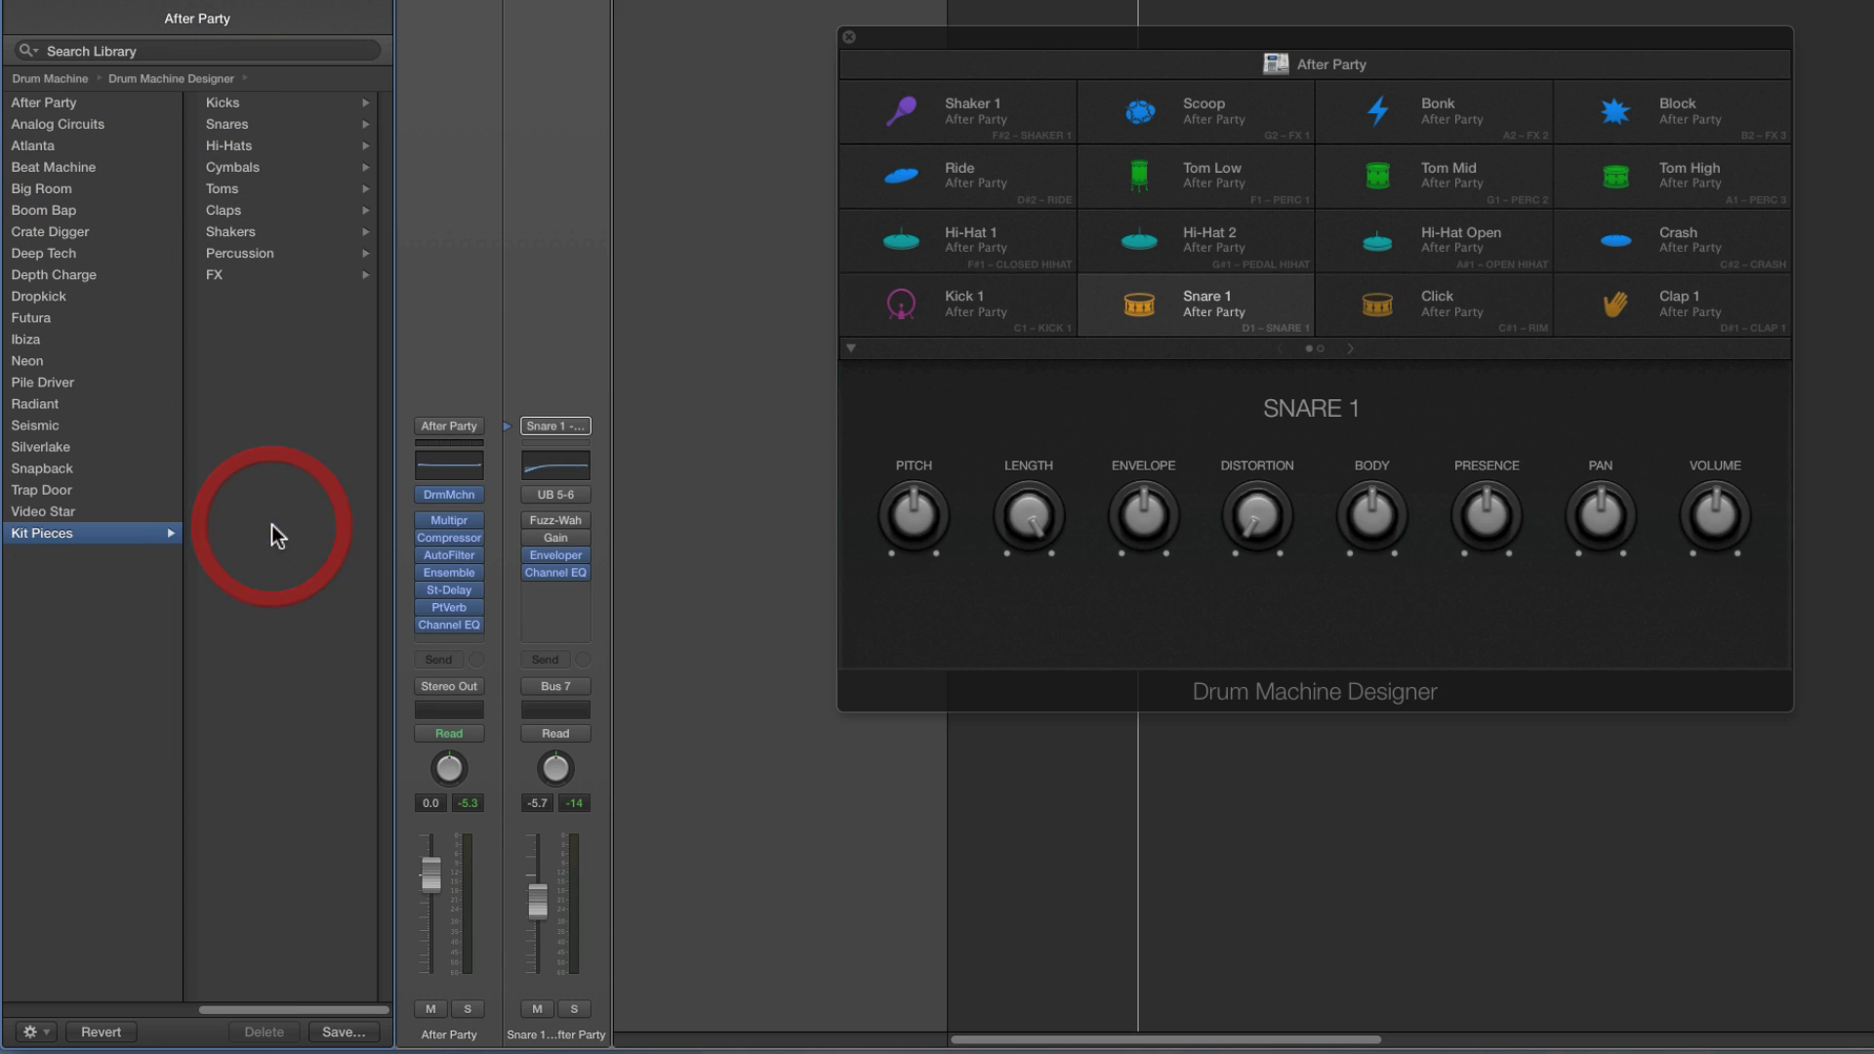
{"action": "left_click", "coordinate": [240, 105]}
{"action": "left_click", "coordinate": [76, 125]}
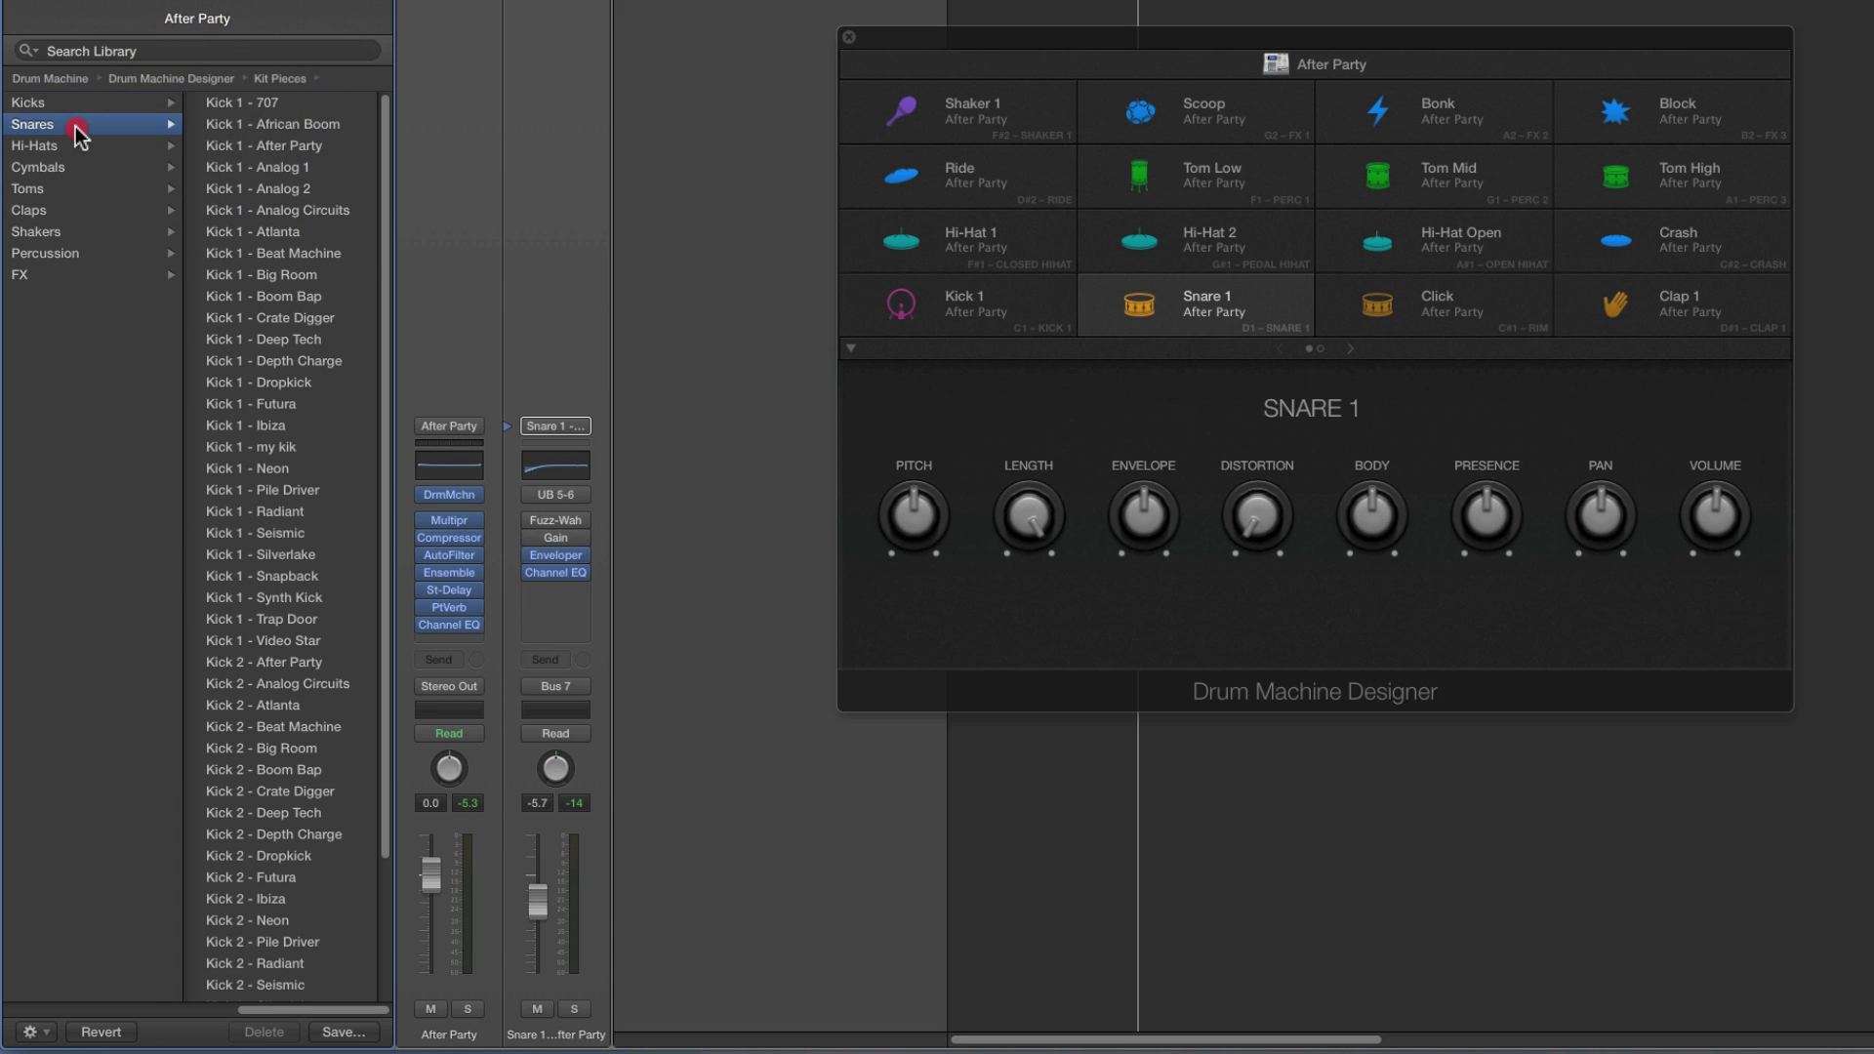
{"action": "left_click", "coordinate": [78, 146]}
{"action": "left_click", "coordinate": [76, 168]}
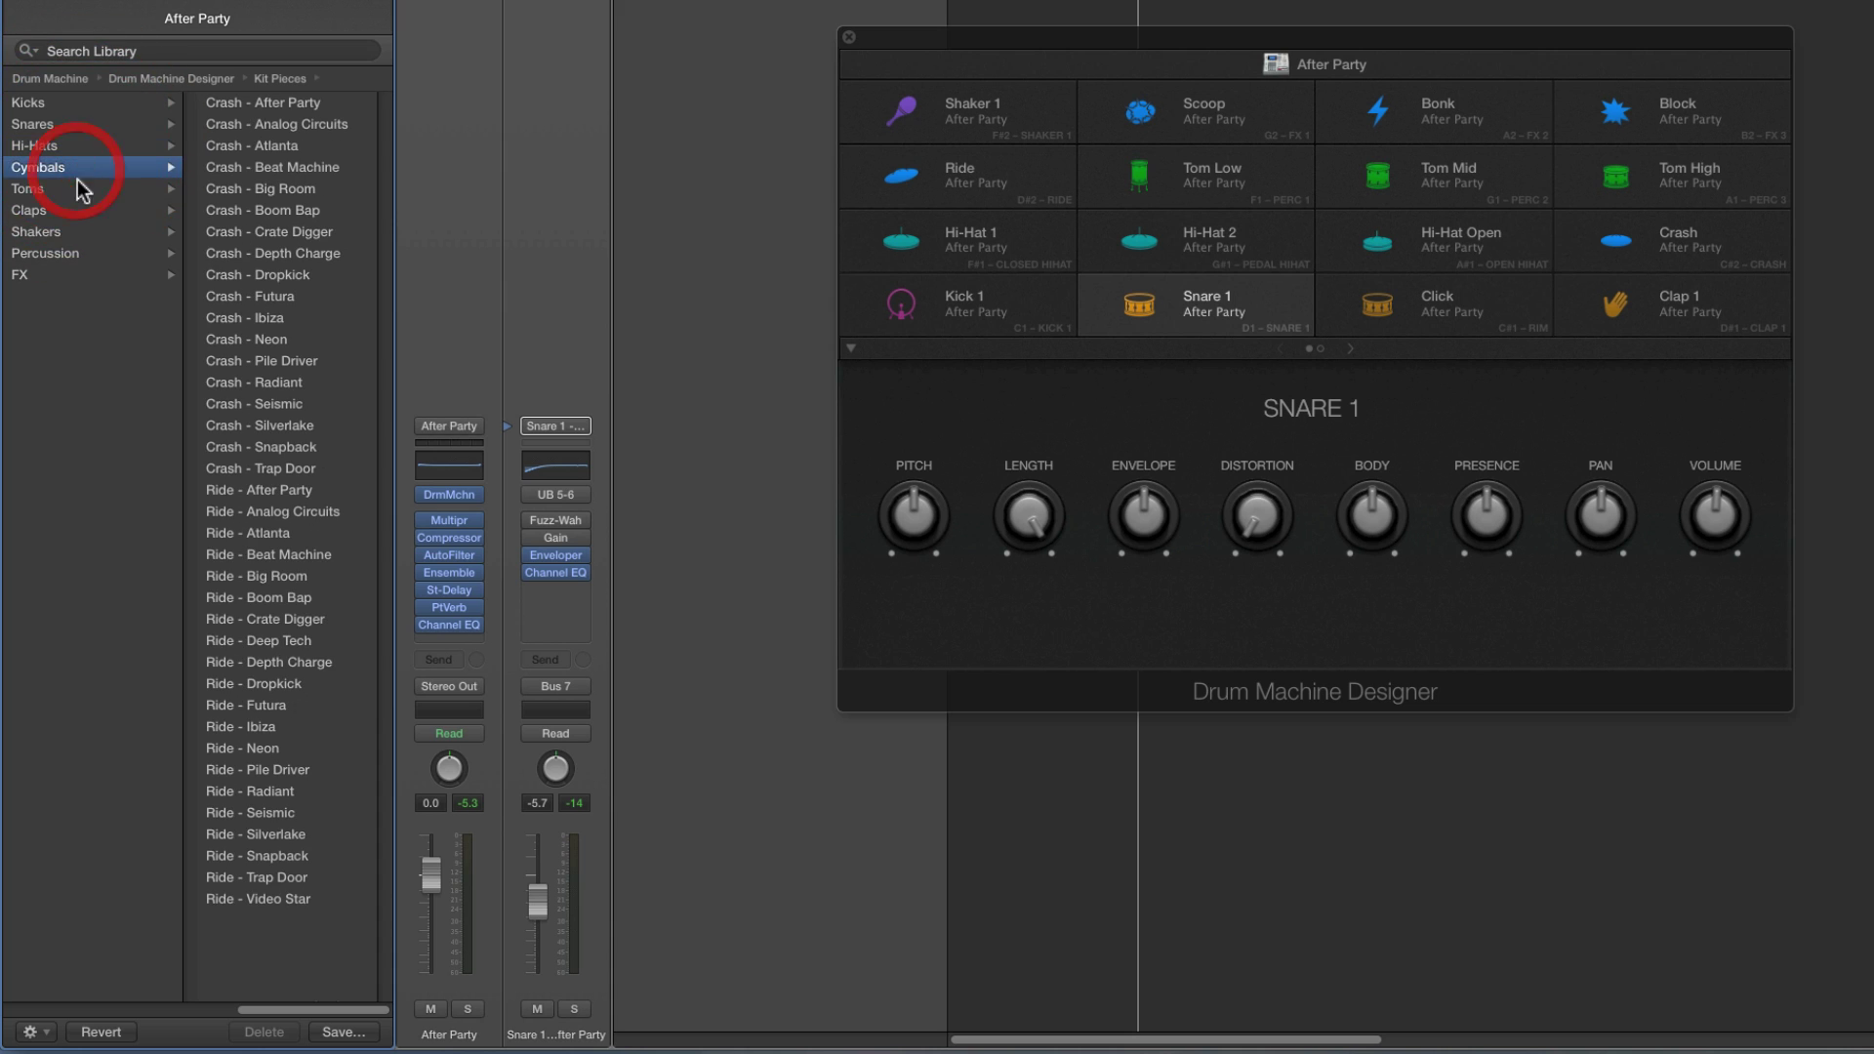
{"action": "left_click", "coordinate": [77, 188]}
{"action": "left_click", "coordinate": [77, 209]}
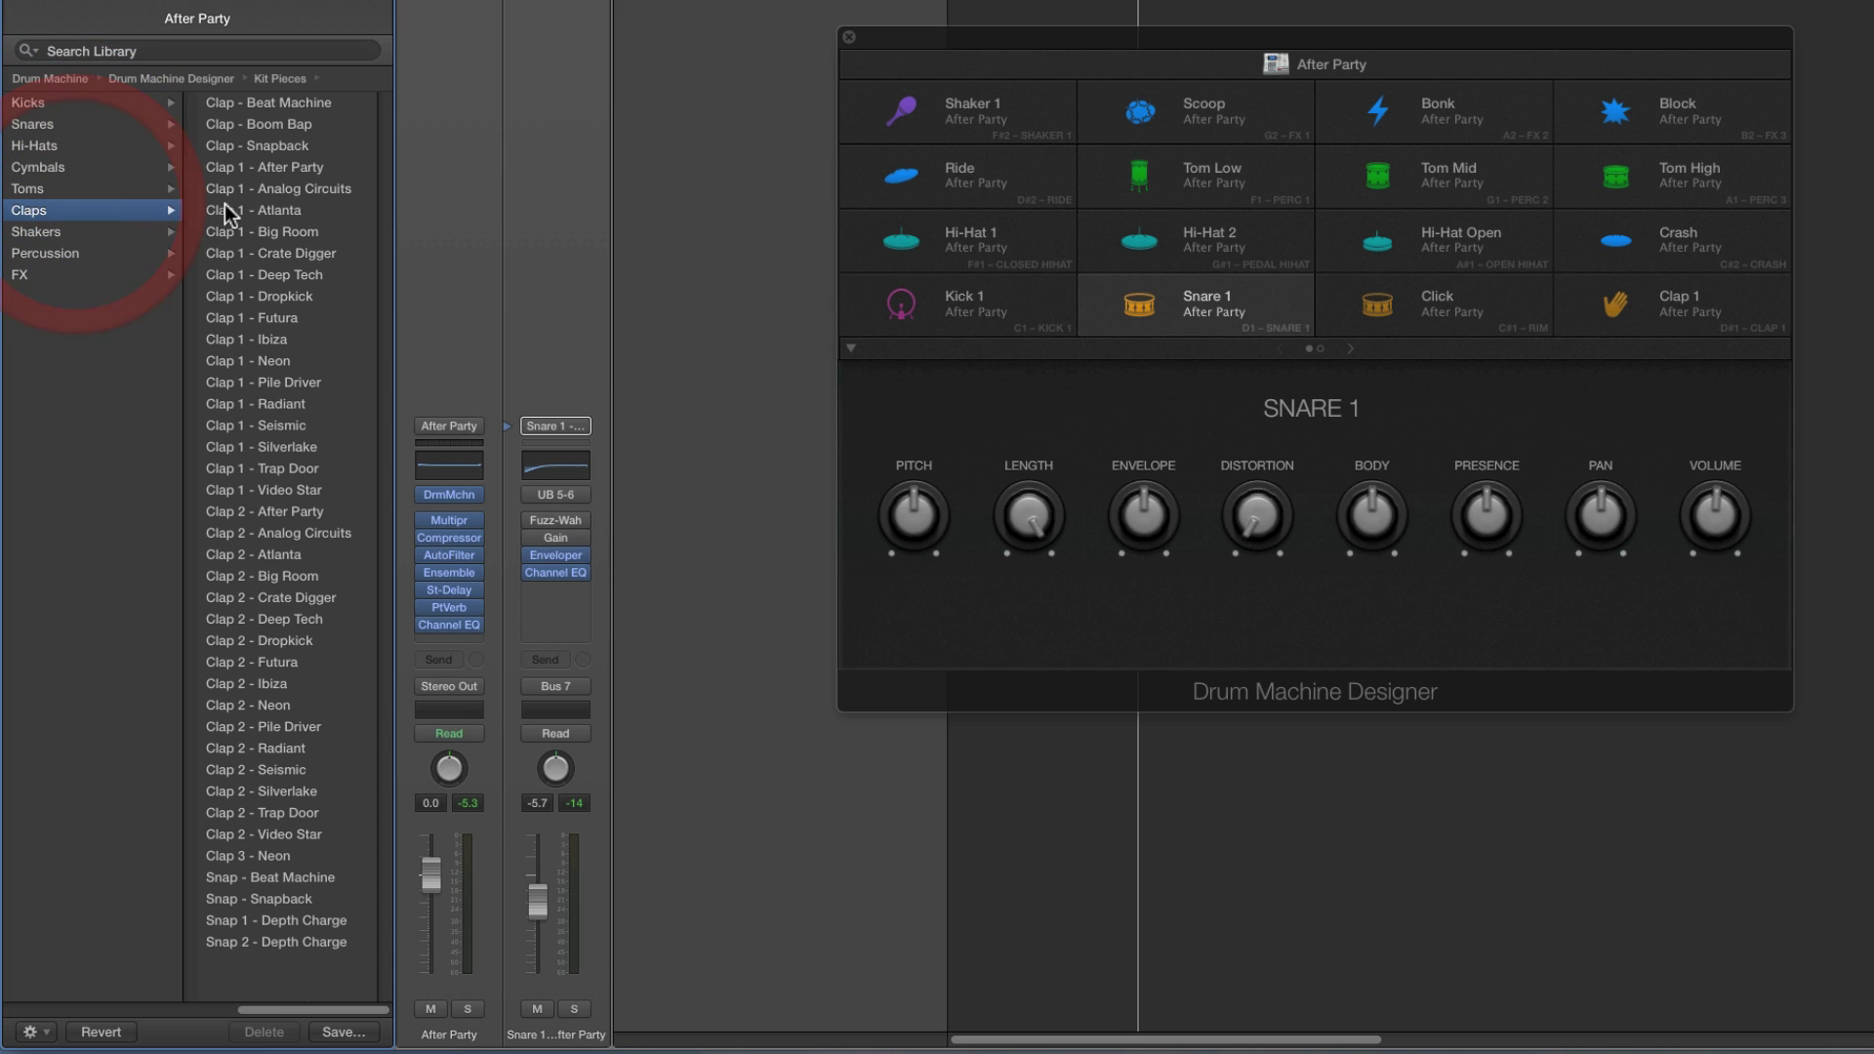
{"action": "left_click", "coordinate": [62, 125]}
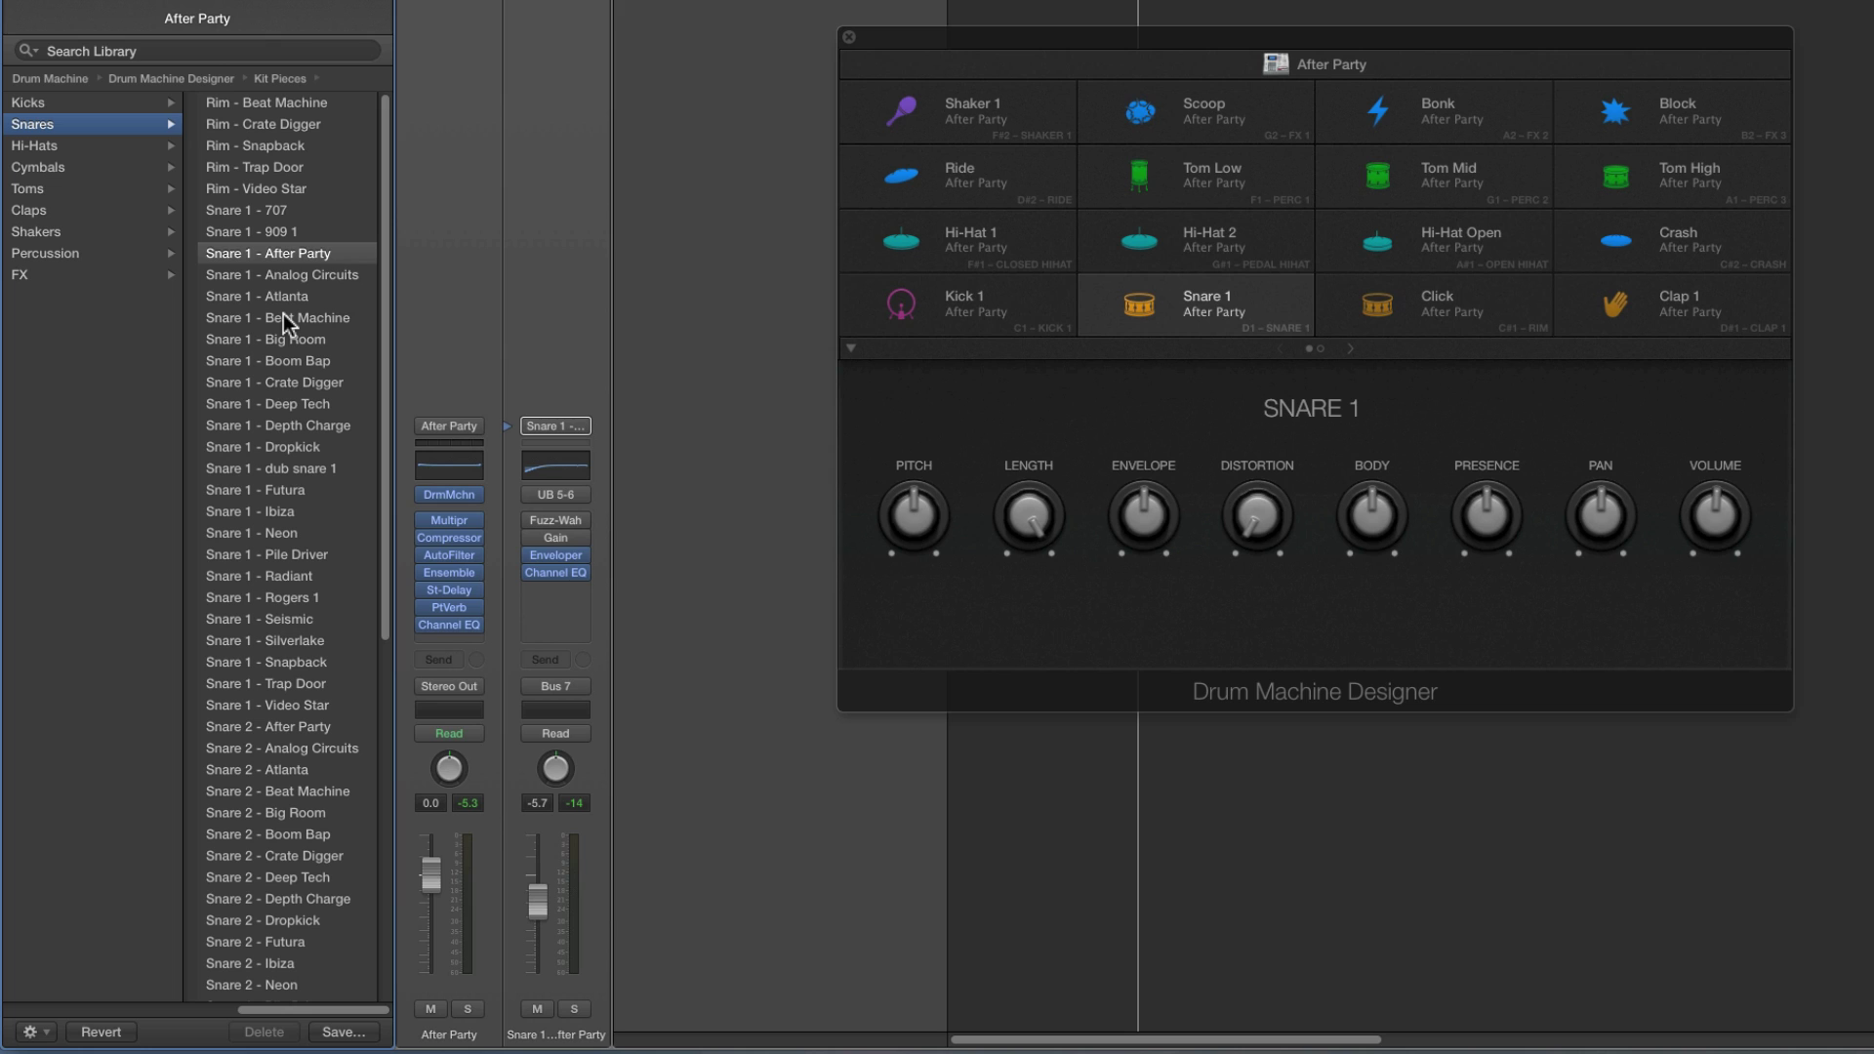
{"action": "scroll", "coordinate": [285, 325], "scroll_direction": "down", "scroll_amount": 1}
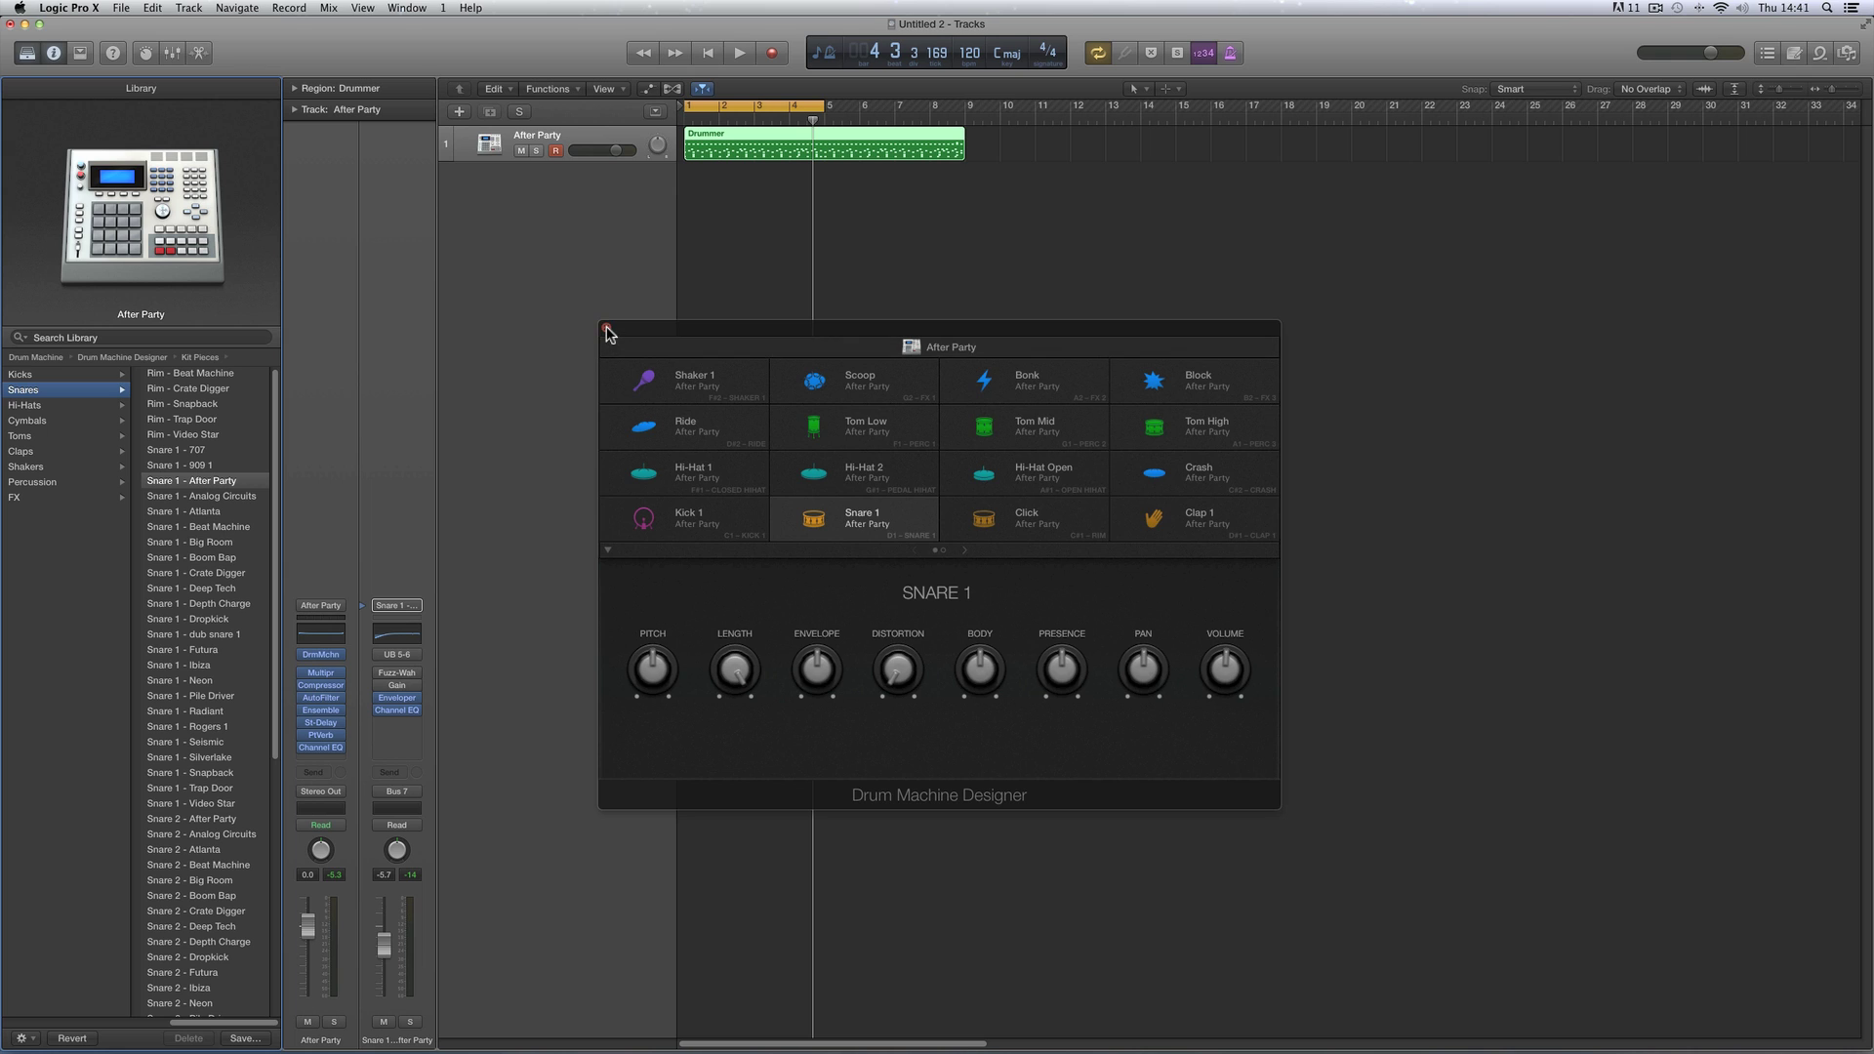
Close the Drum Machine Designer window and create a new software instrument track
{"action": "left_click", "coordinate": [606, 332]}
{"action": "left_click", "coordinate": [459, 112]}
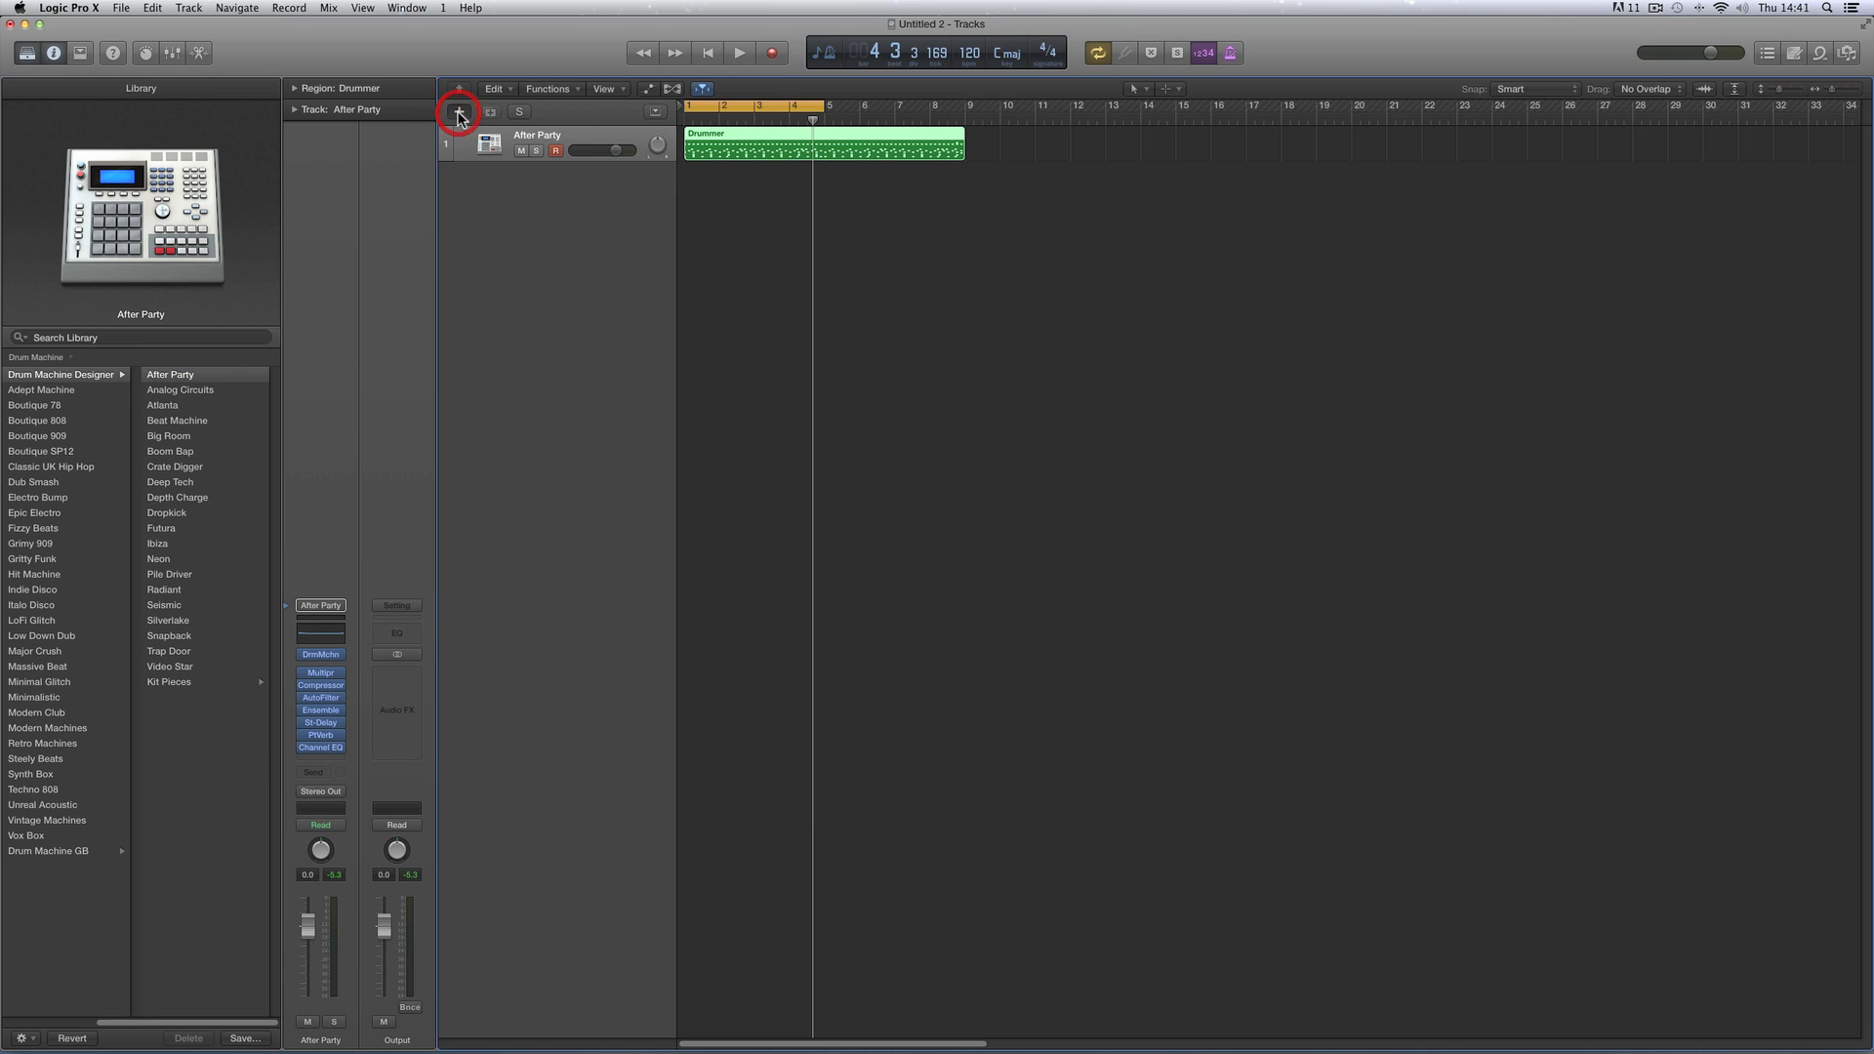
{"action": "left_click", "coordinate": [1117, 244]}
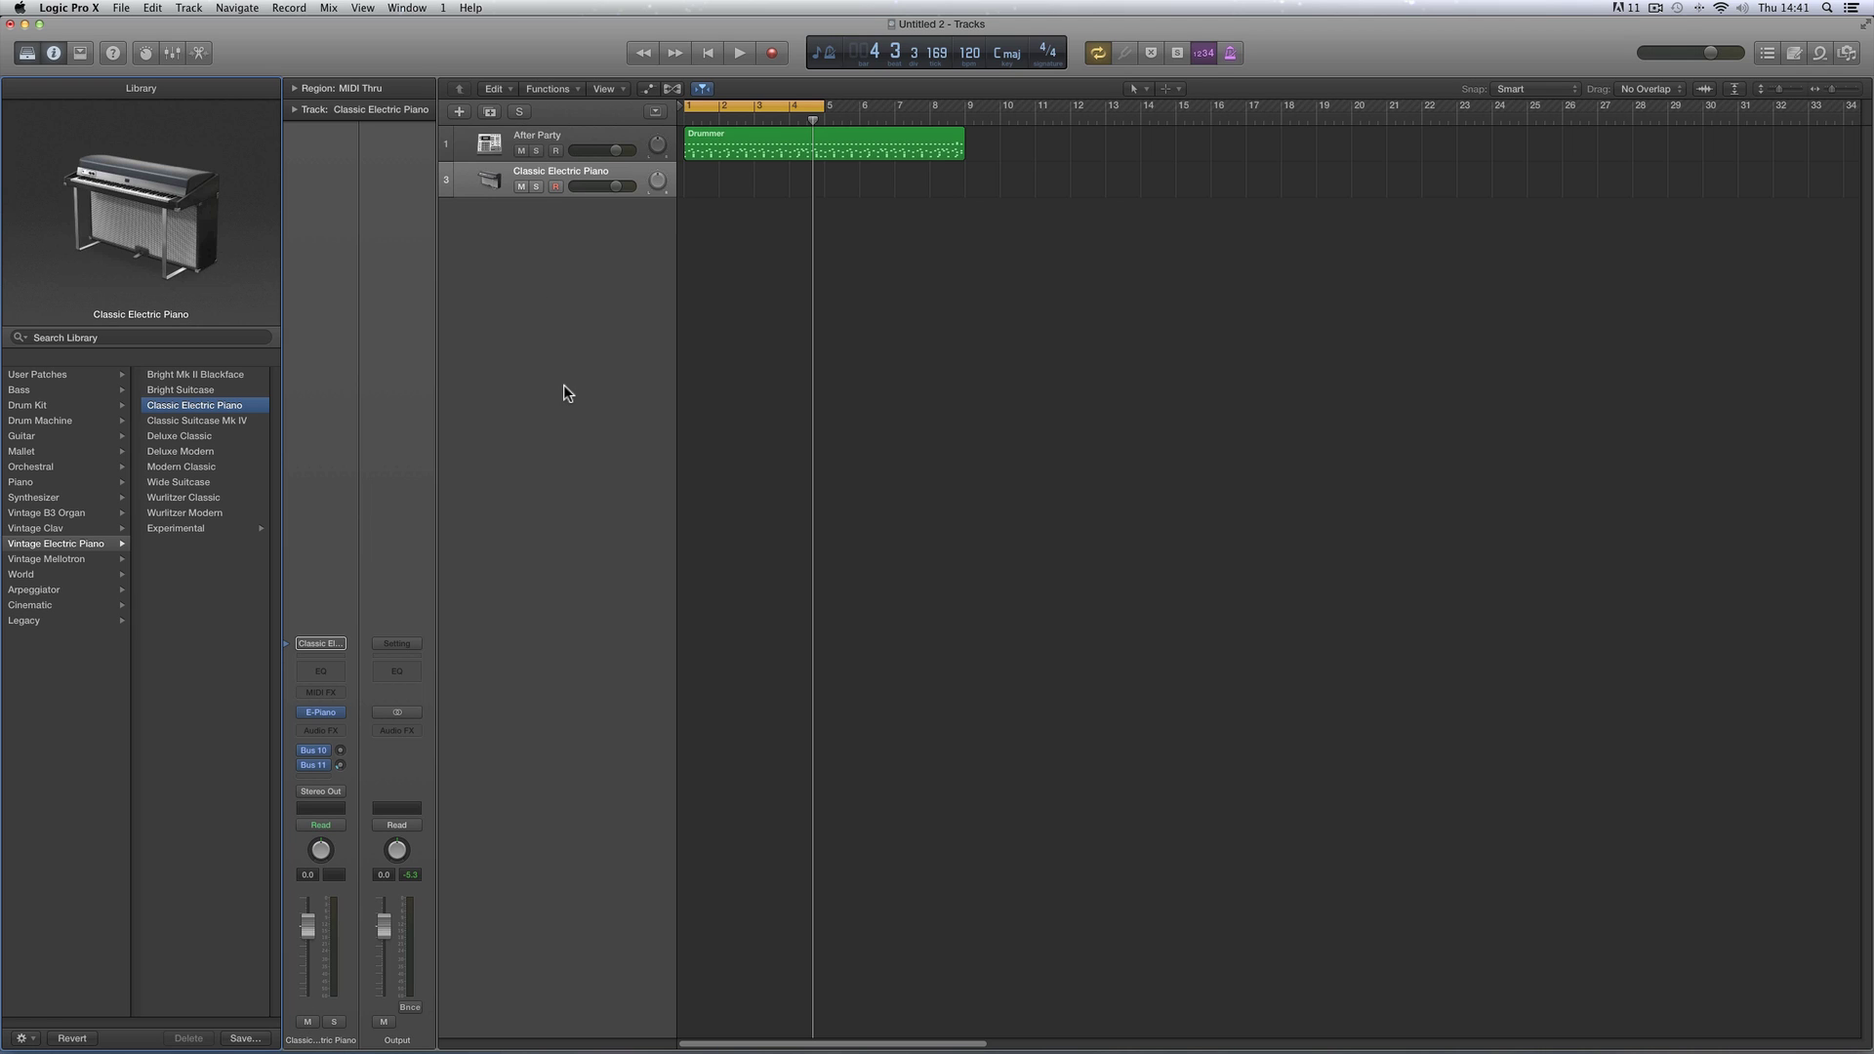
Load the Drum Machine Designer kit piece "Snare 1 - After Party" from the library onto the new track
{"action": "left_click", "coordinate": [39, 420]}
{"action": "left_click", "coordinate": [166, 375]}
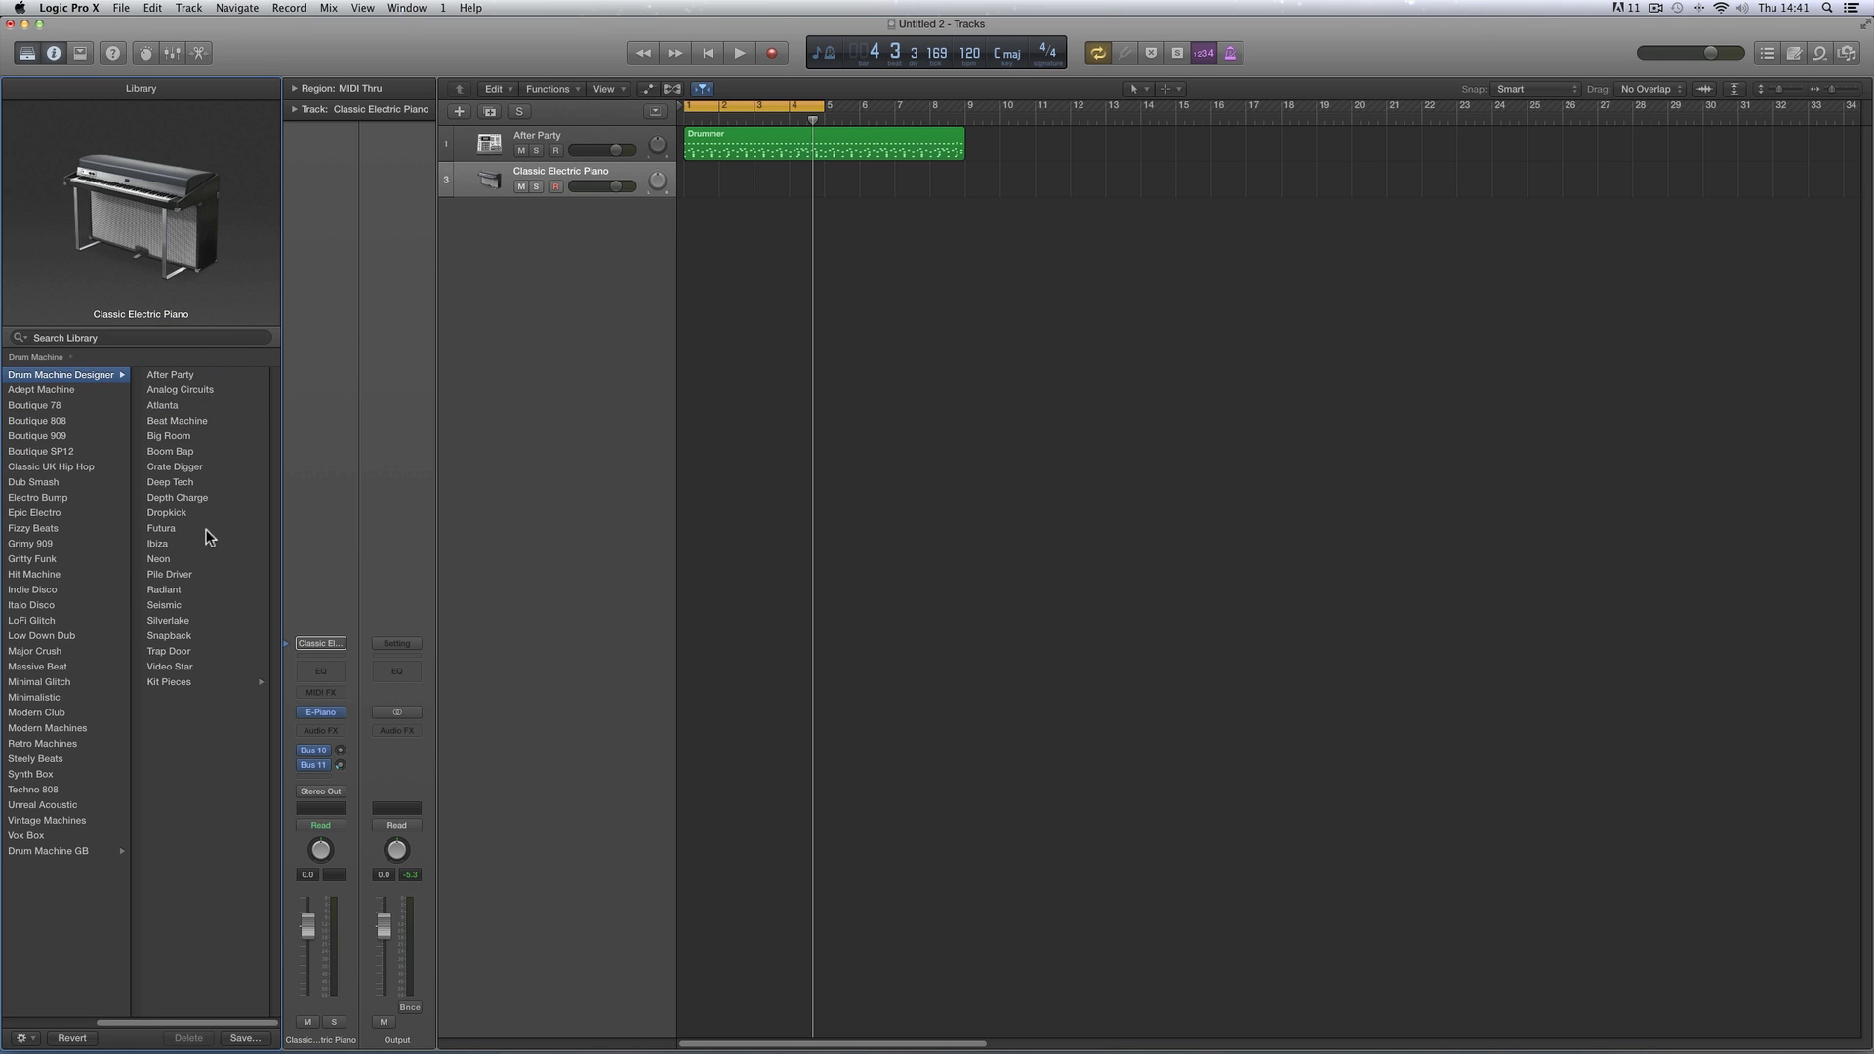
{"action": "left_click", "coordinate": [179, 681]}
{"action": "left_click", "coordinate": [161, 375]}
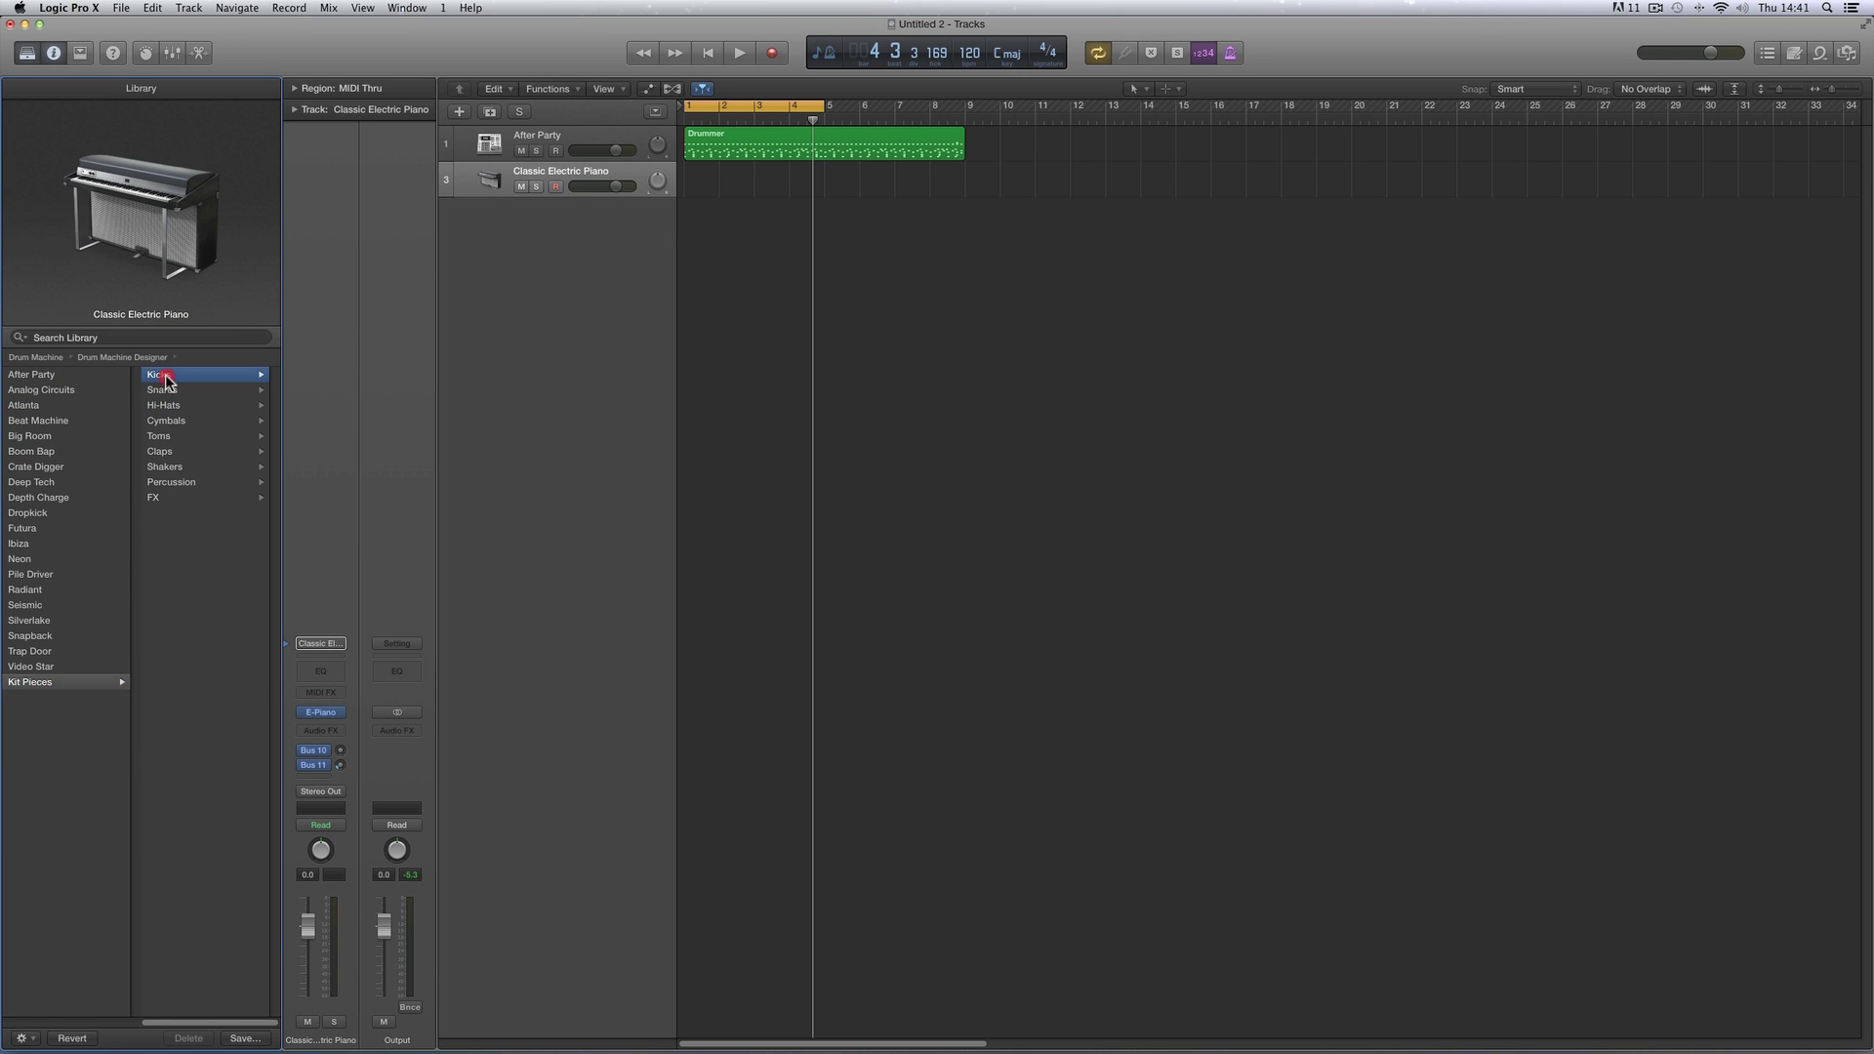
{"action": "left_click", "coordinate": [49, 389]}
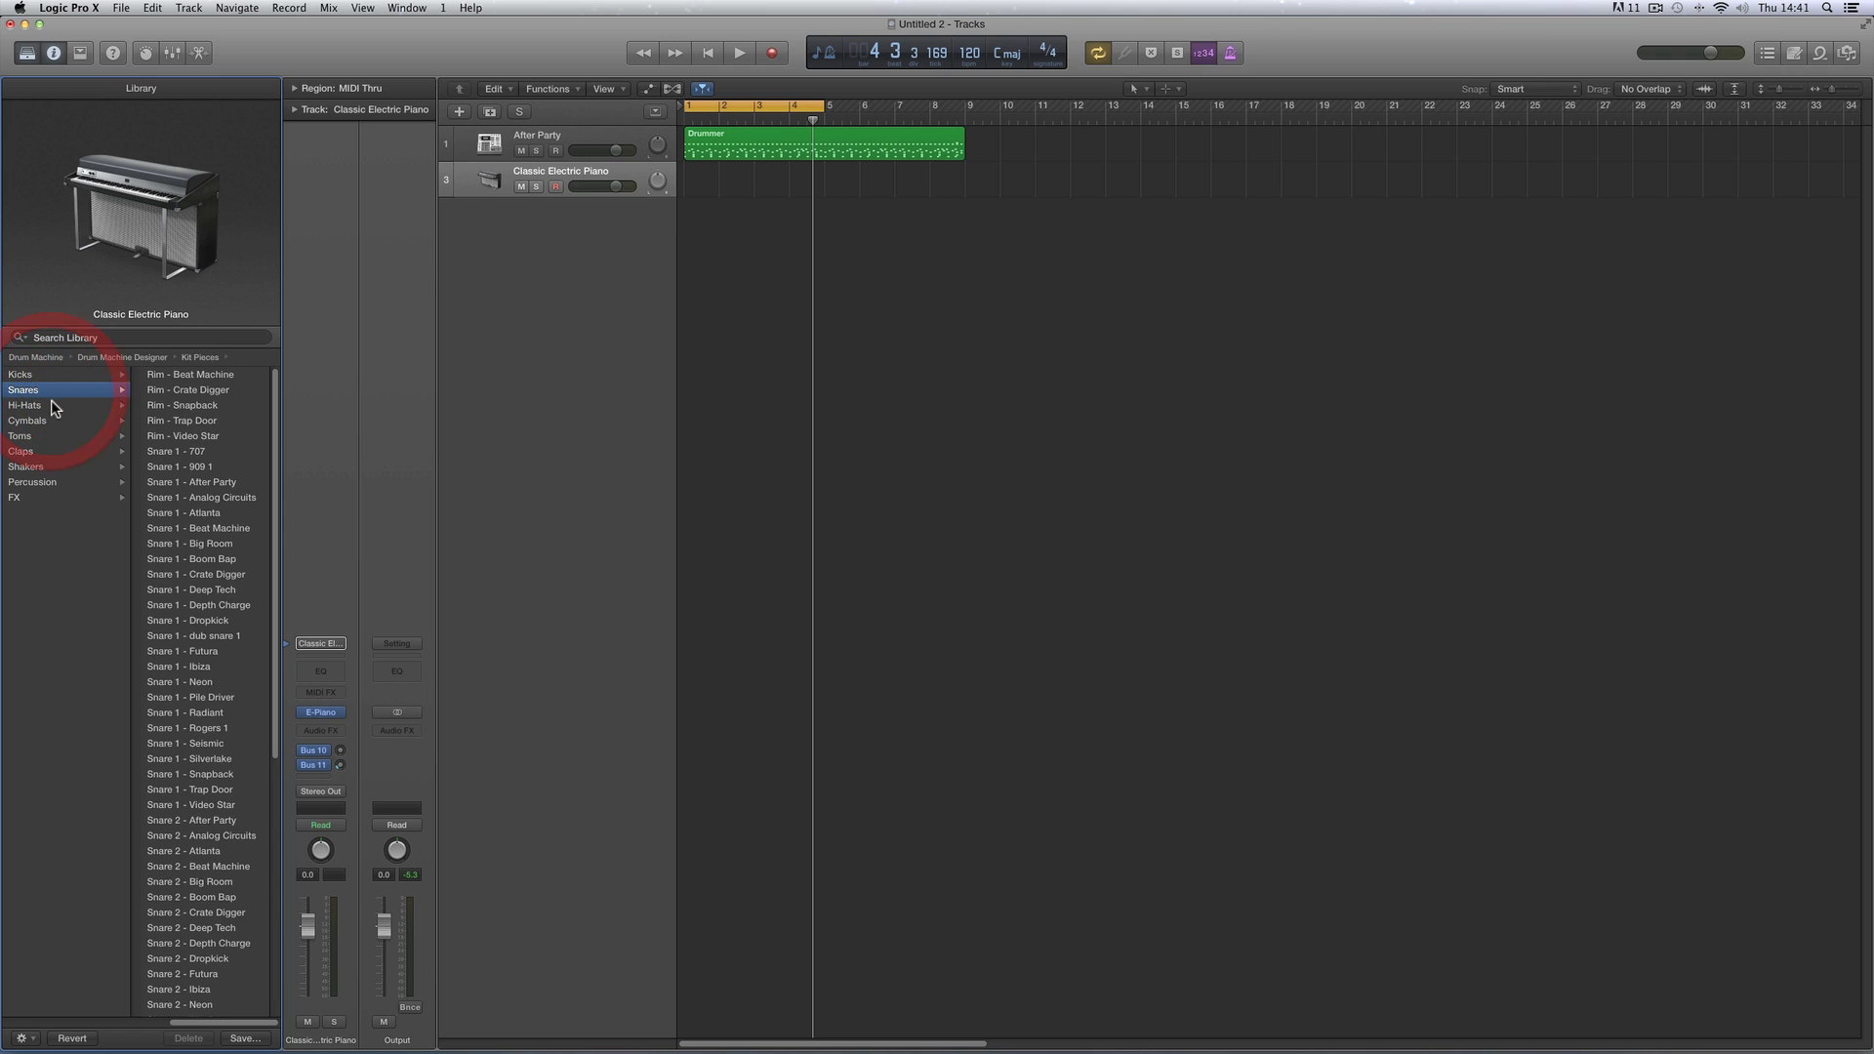
{"action": "left_click", "coordinate": [51, 404]}
{"action": "left_click", "coordinate": [55, 422]}
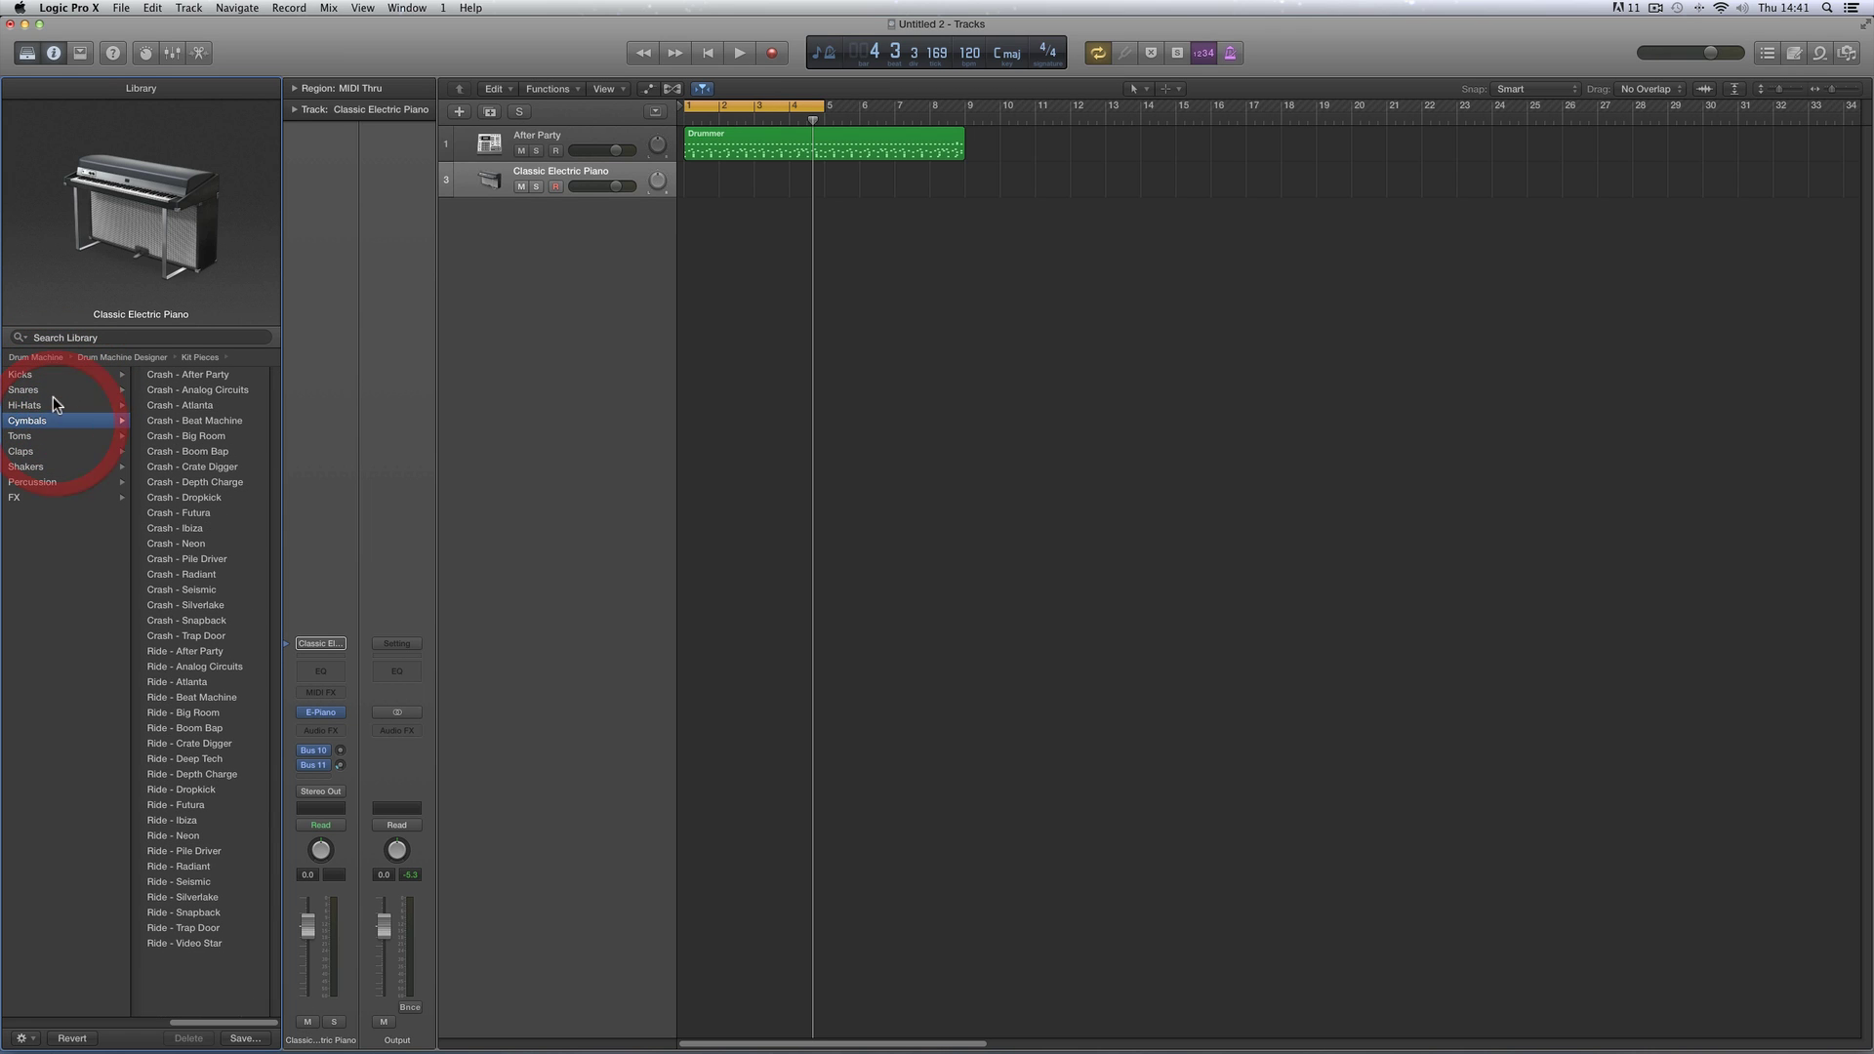
{"action": "left_click", "coordinate": [52, 391]}
{"action": "left_click", "coordinate": [191, 483]}
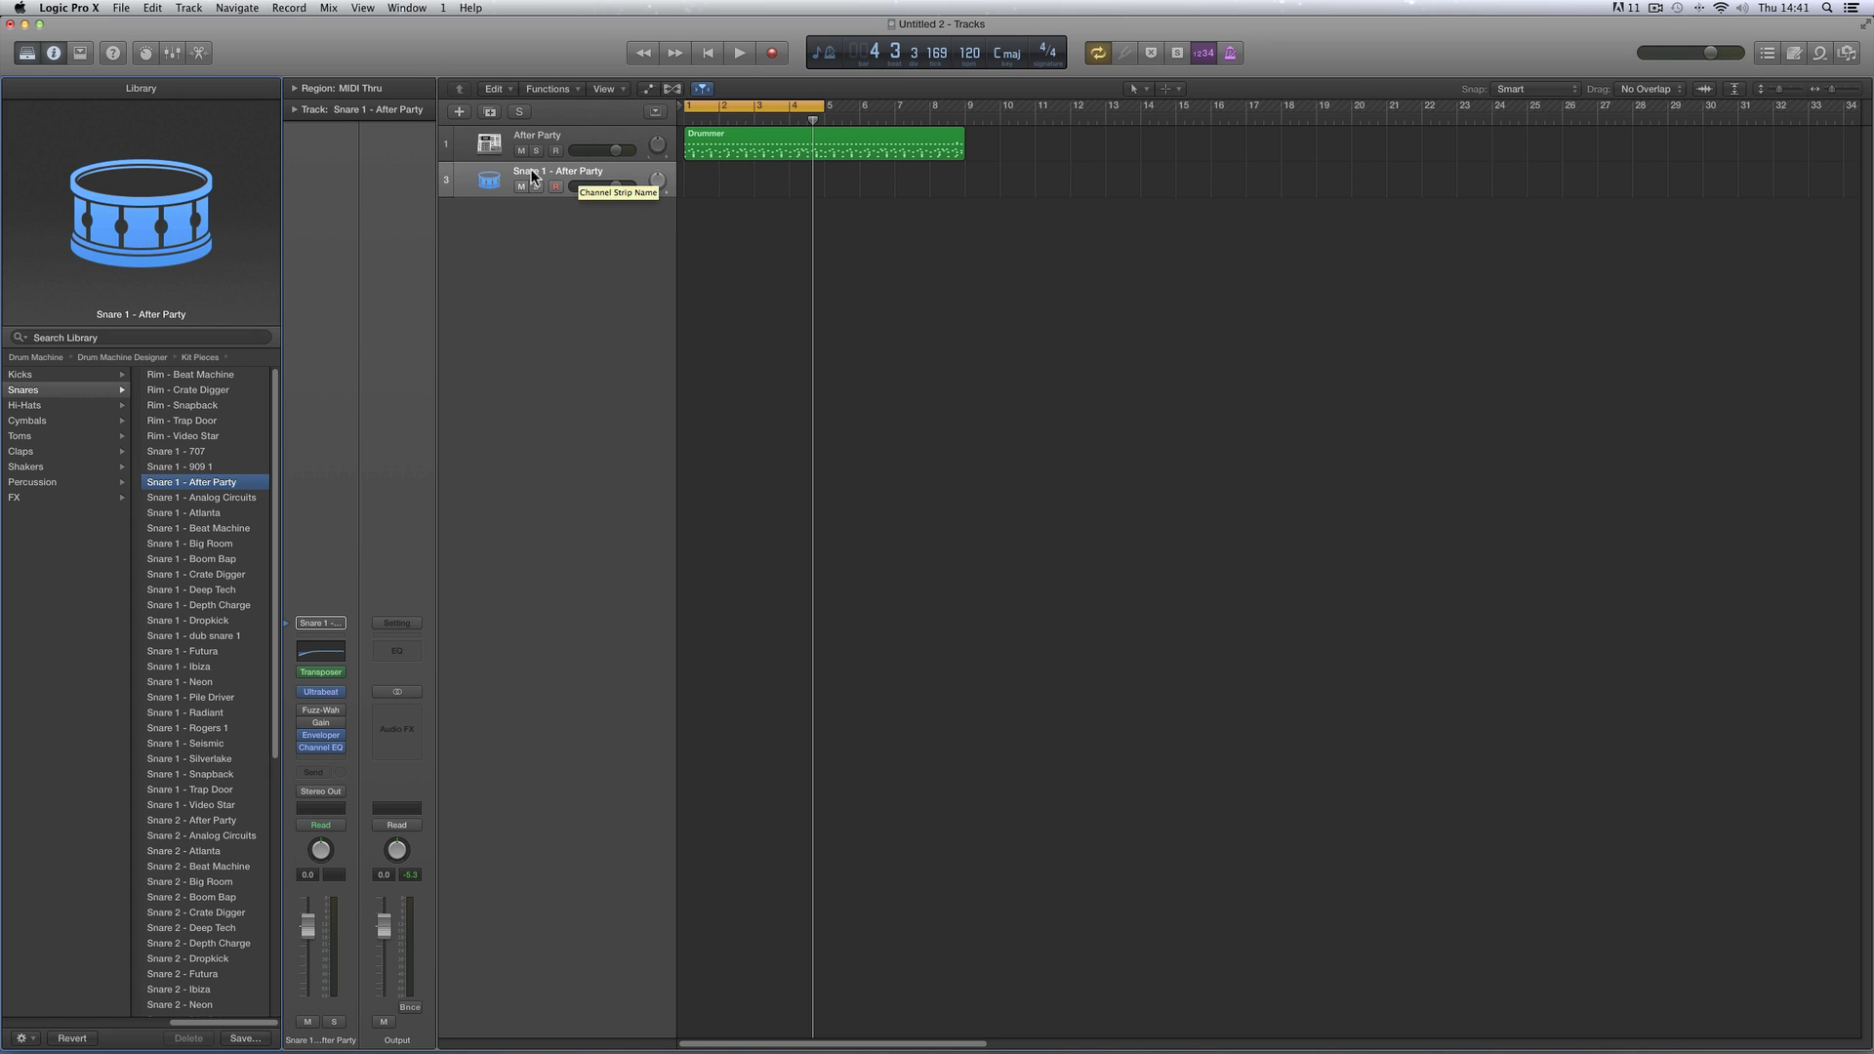
Open the Ultrabeat instrument of the Snare 1 - After Party track and move its window clear of the track headers
{"action": "mouse_move", "coordinate": [321, 715]}
{"action": "mouse_move", "coordinate": [324, 718]}
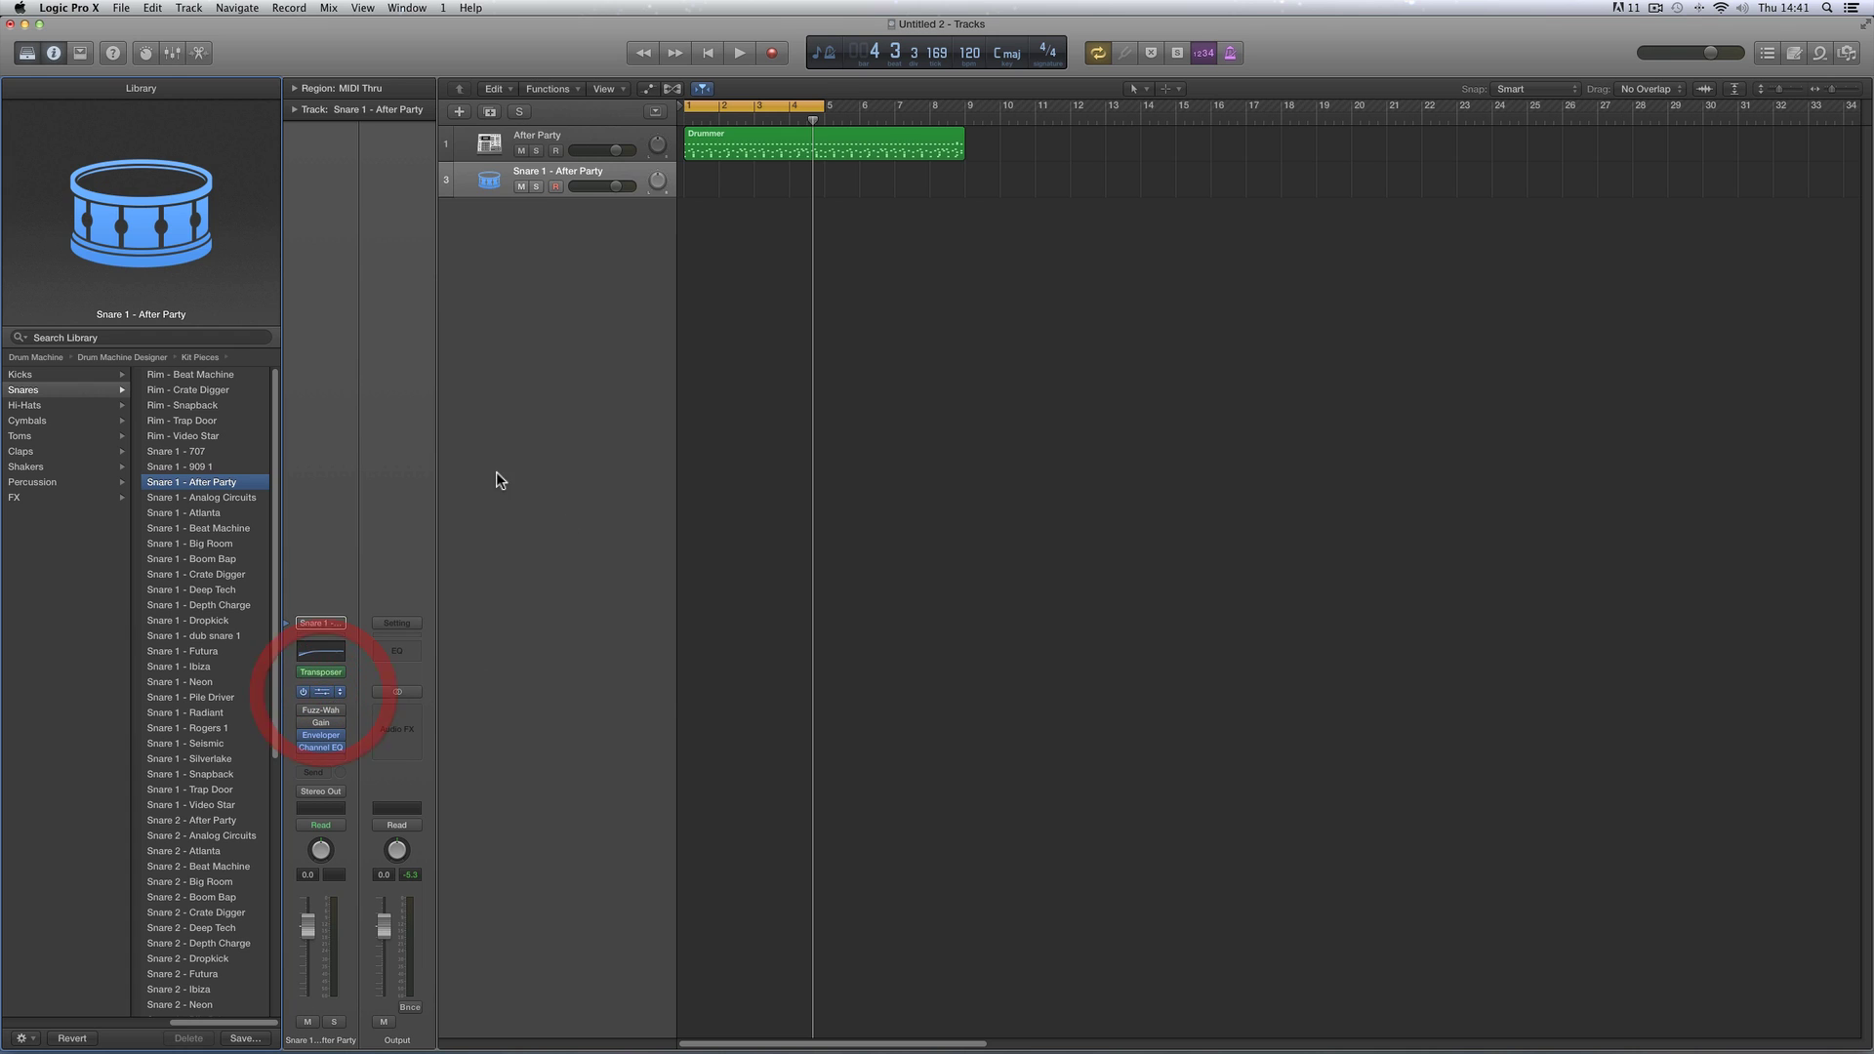
{"action": "left_click", "coordinate": [321, 691]}
{"action": "left_click_drag", "start_coordinate": [347, 71], "coordinate": [814, 259]}
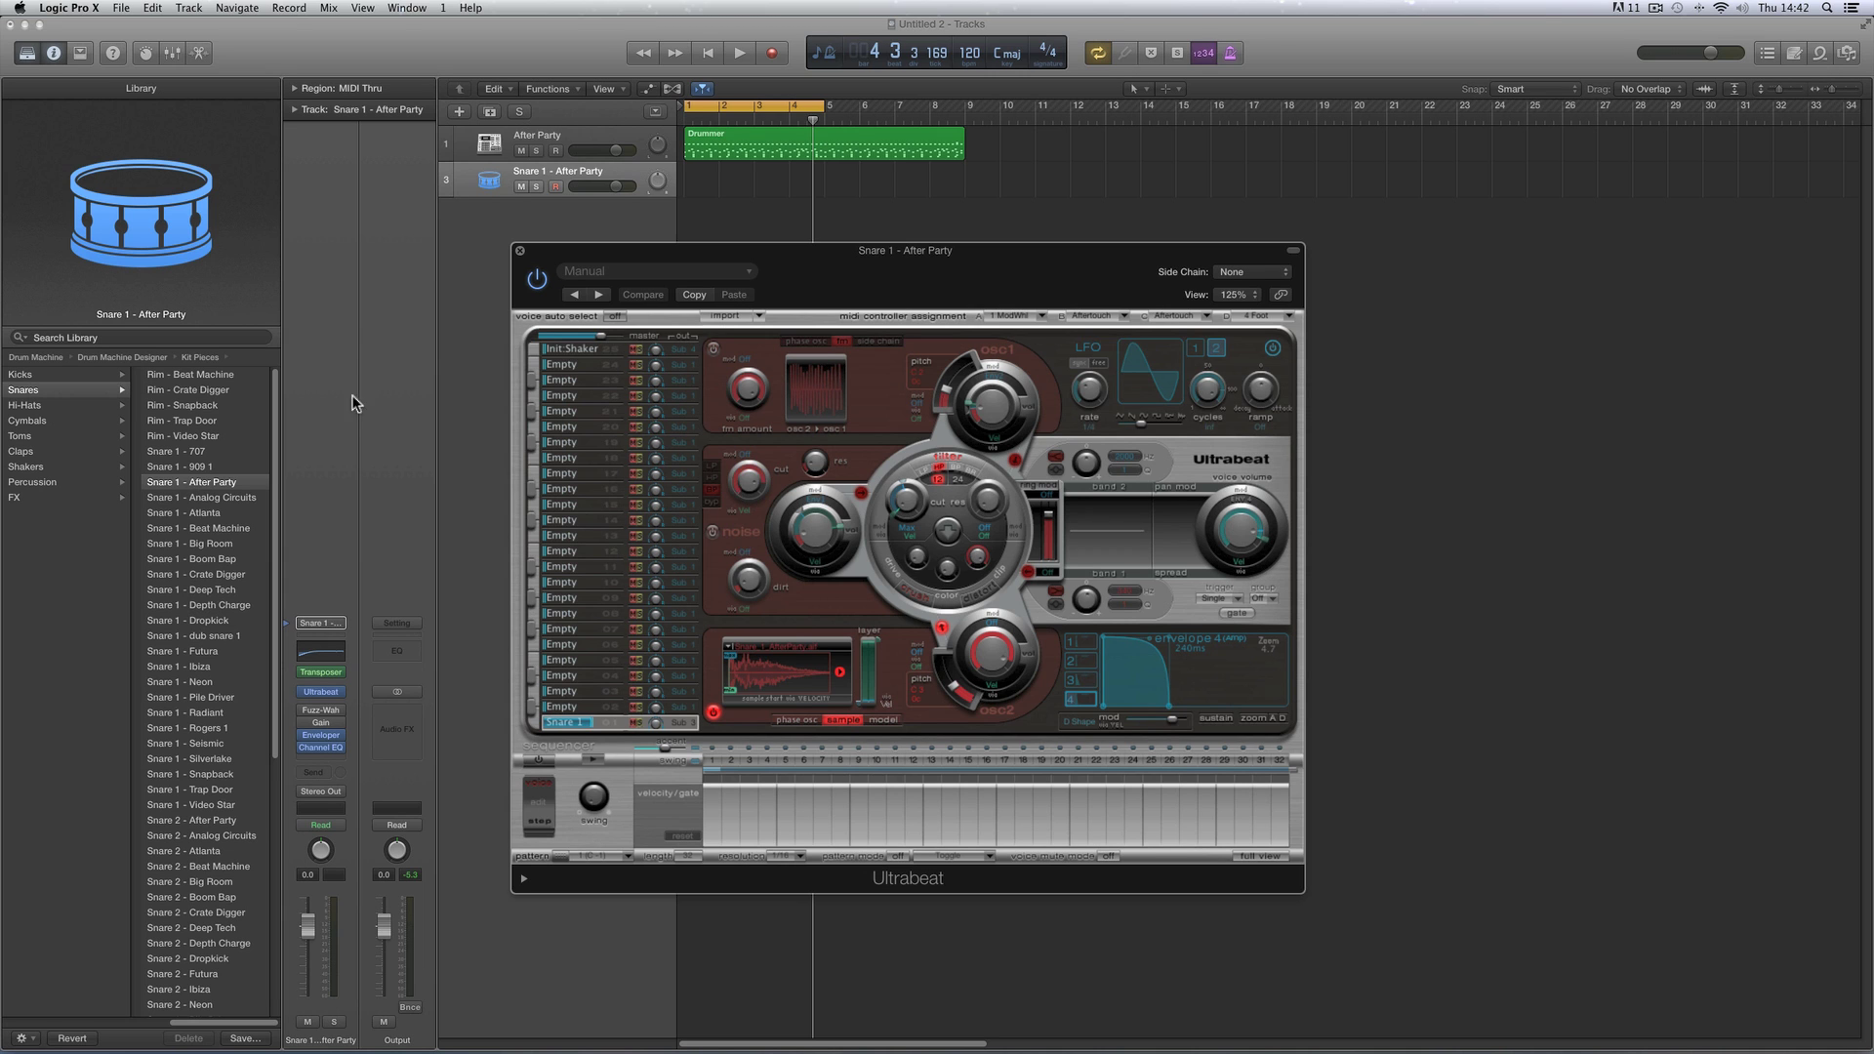
{"action": "left_click_drag", "start_coordinate": [566, 252], "coordinate": [776, 205]}
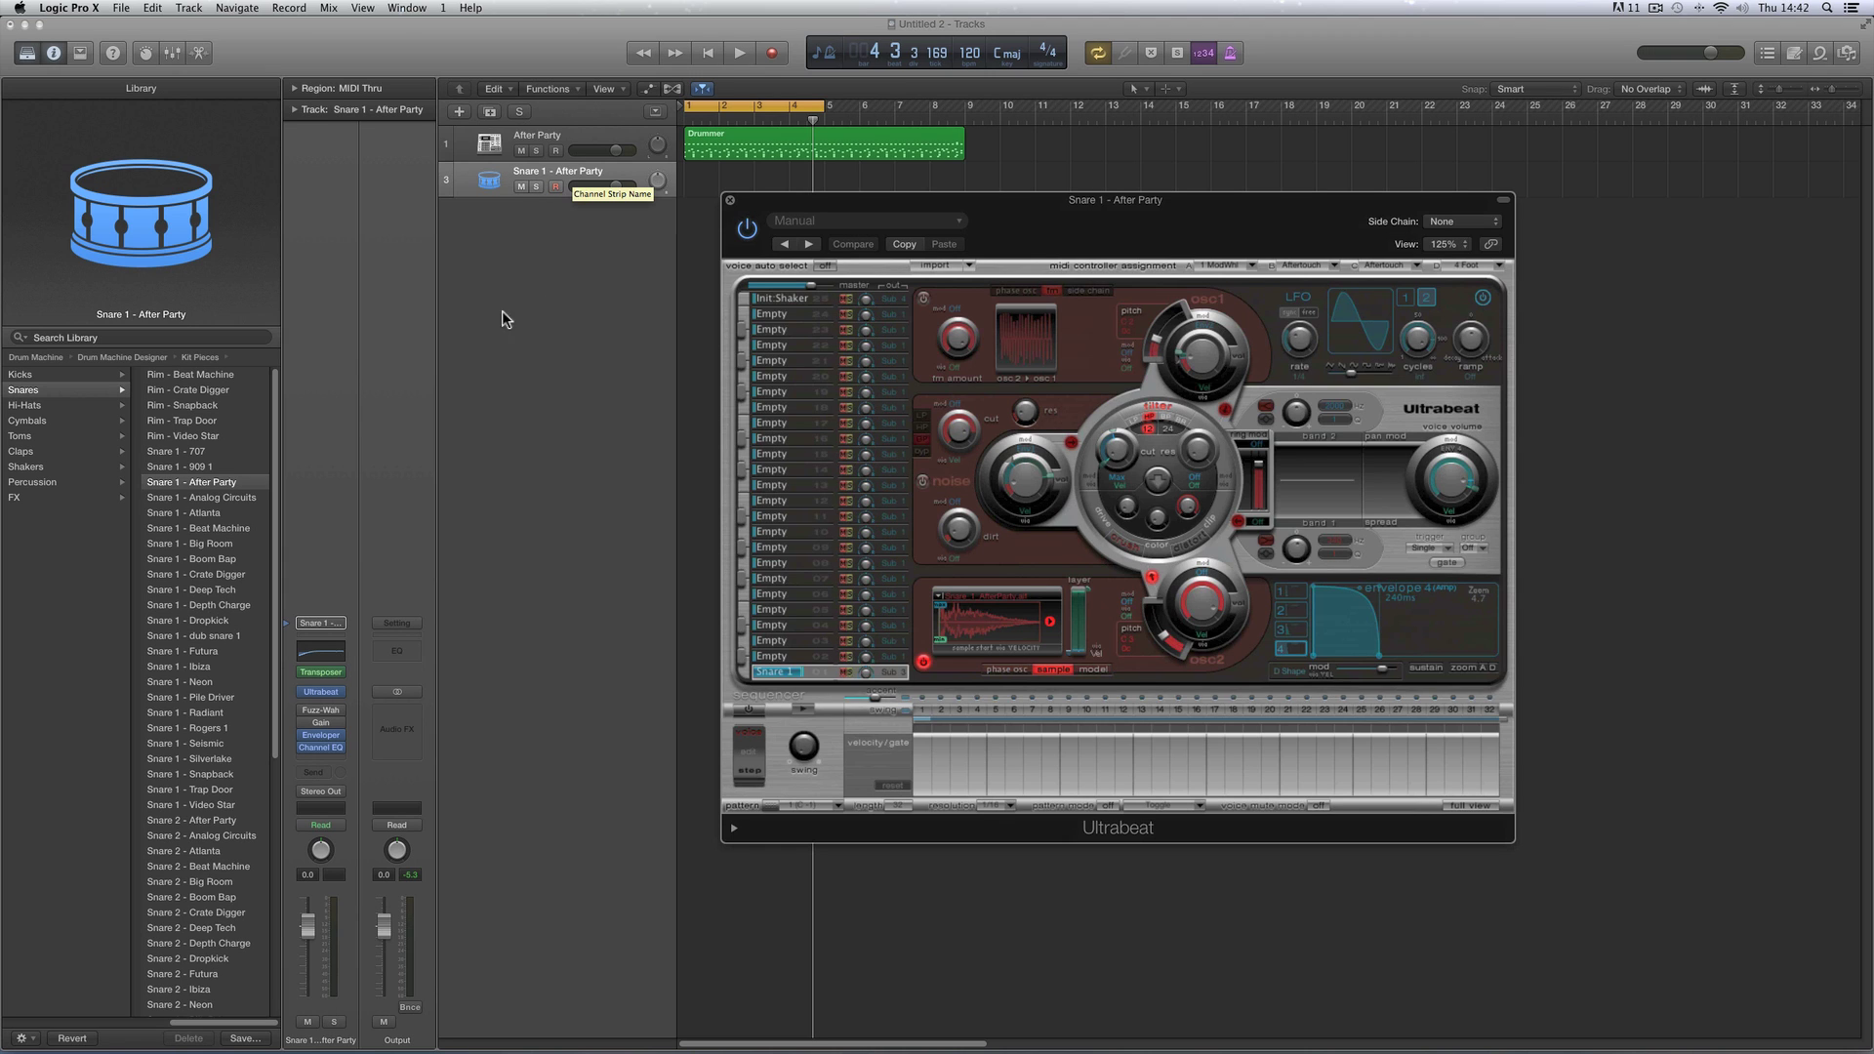
Examine the snare track's Smart Controls and the parameter mapping of the Pitch knob, closing the Smart Controls when done
{"action": "left_click", "coordinate": [144, 51]}
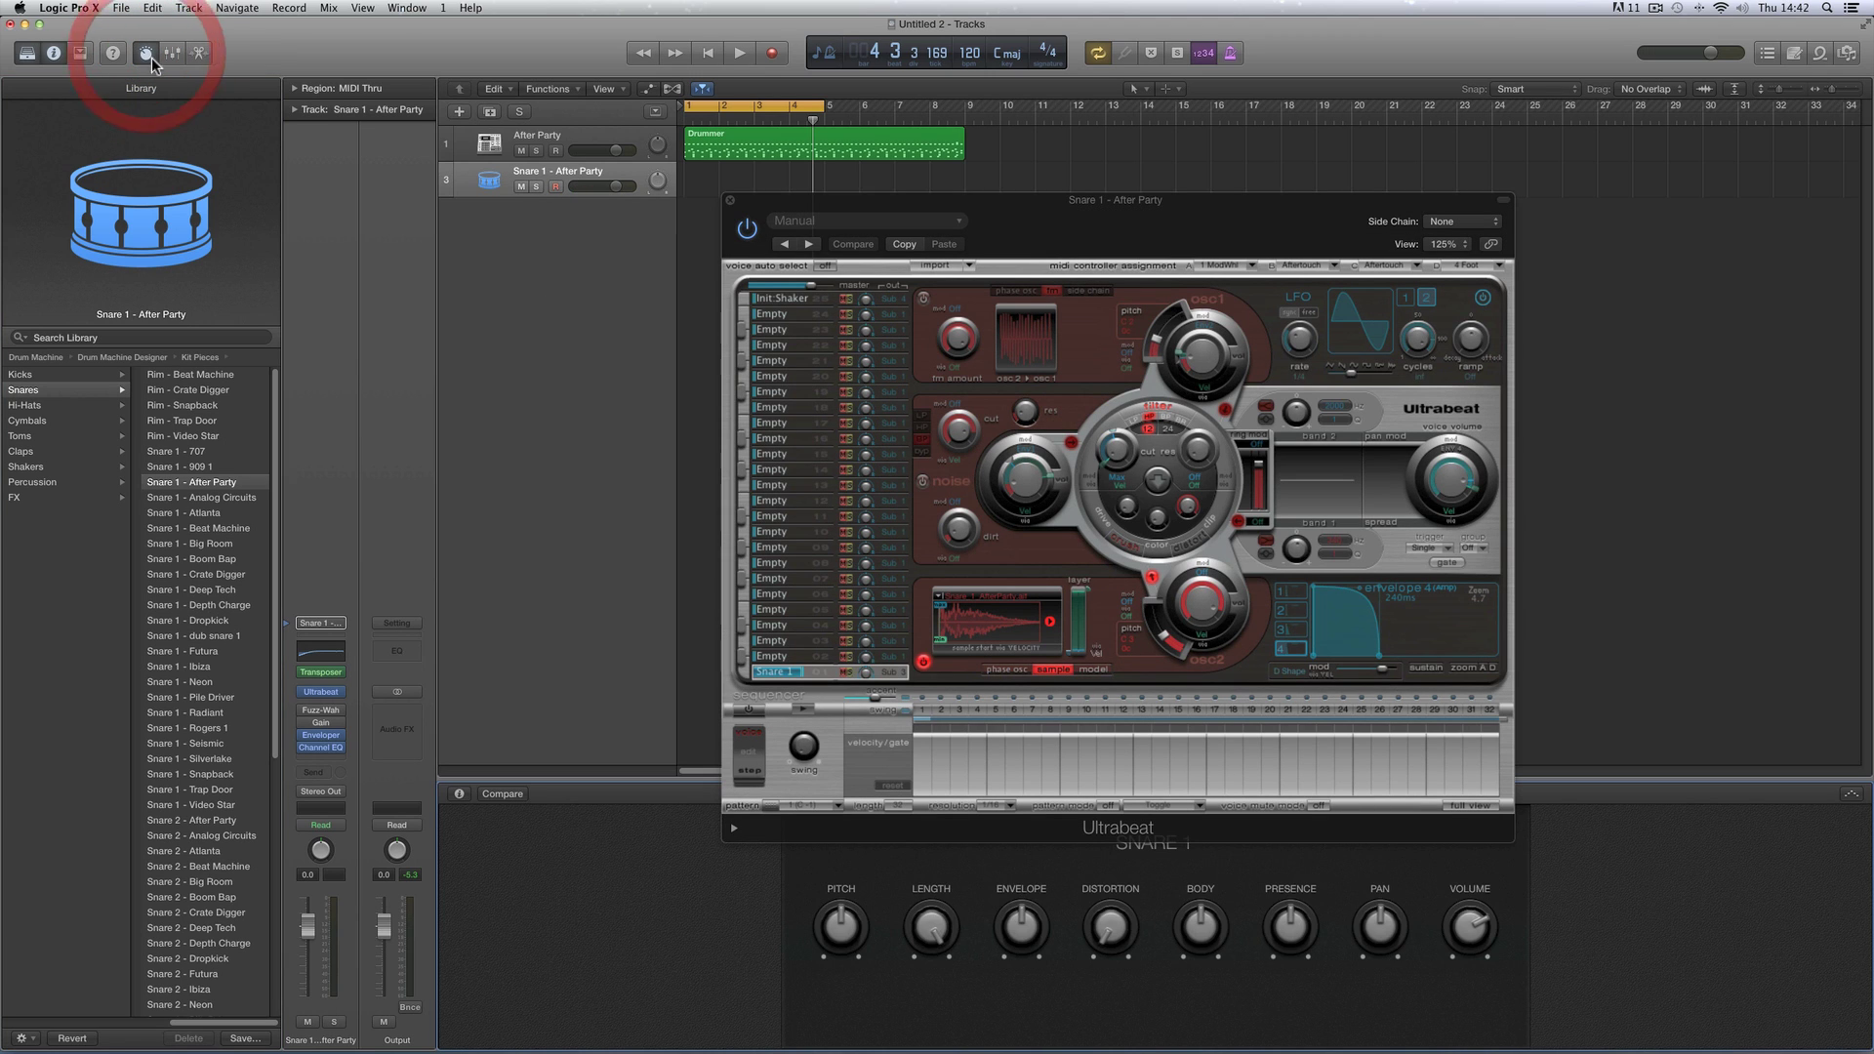
{"action": "left_click_drag", "start_coordinate": [810, 214], "coordinate": [842, 201]}
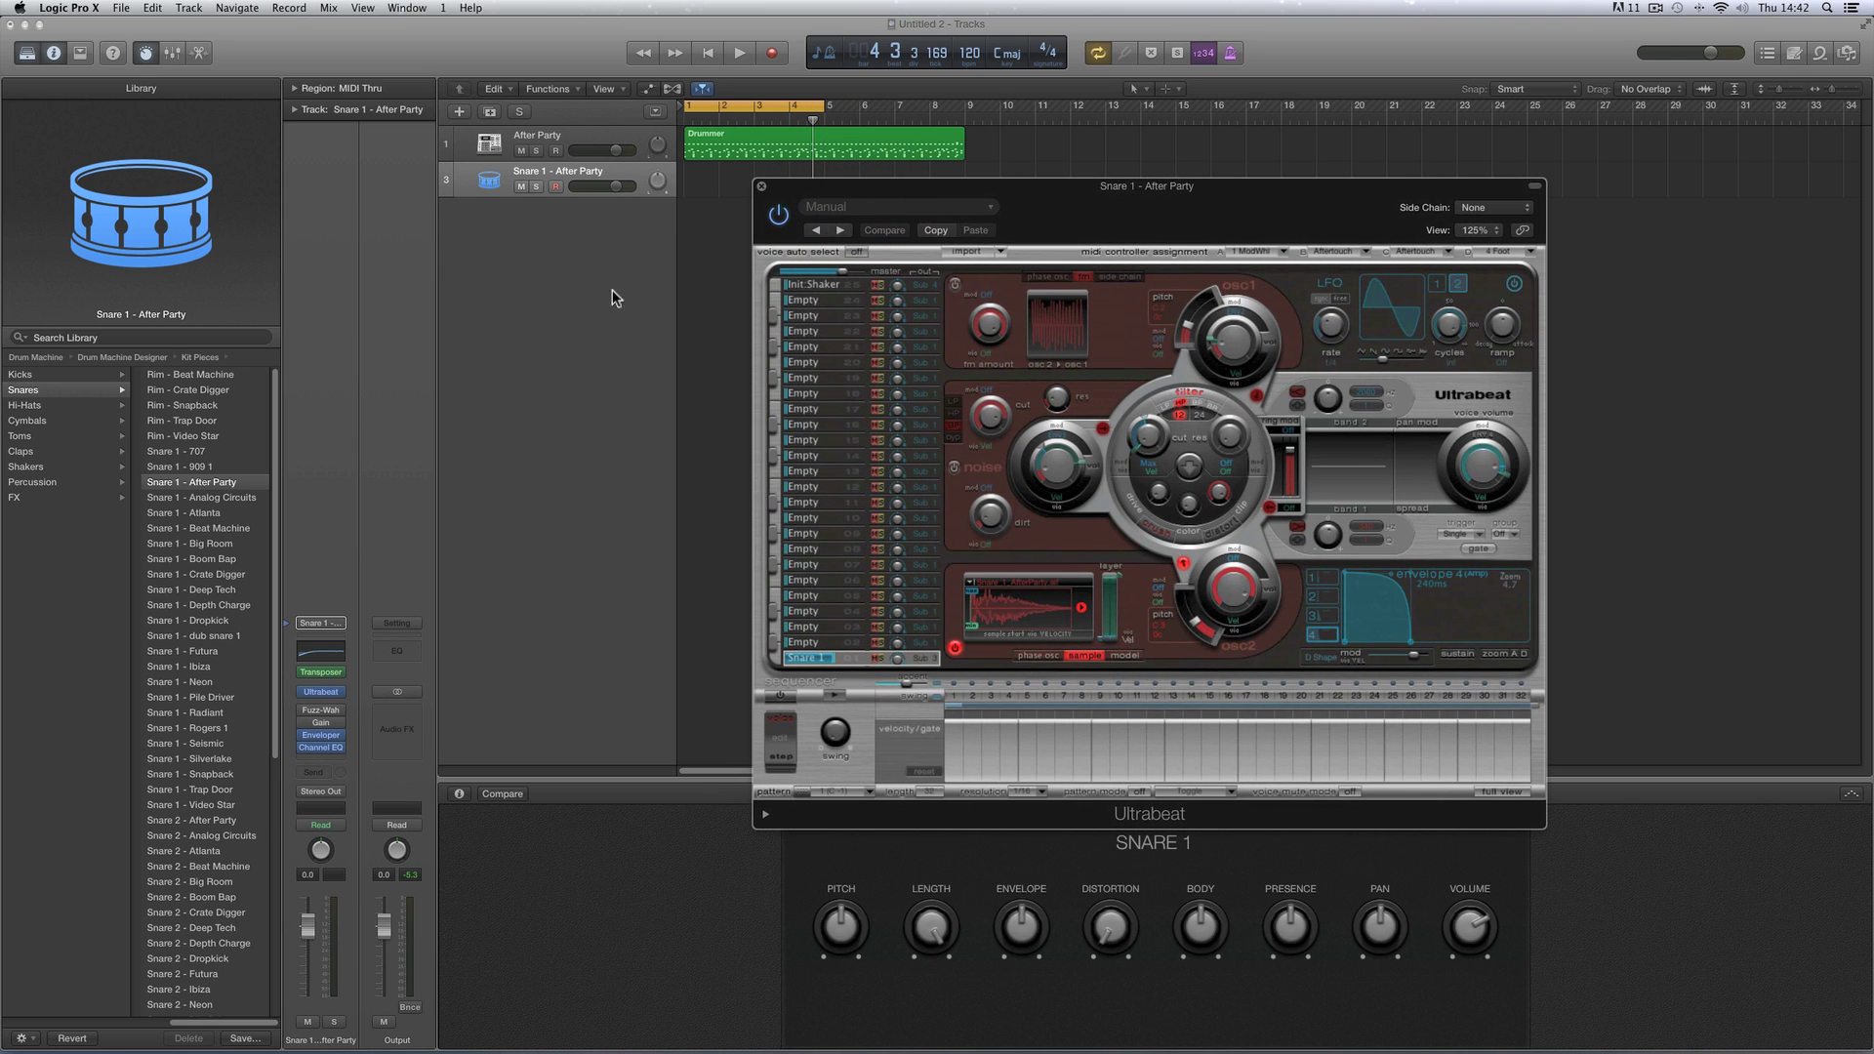
{"action": "left_click", "coordinate": [461, 795]}
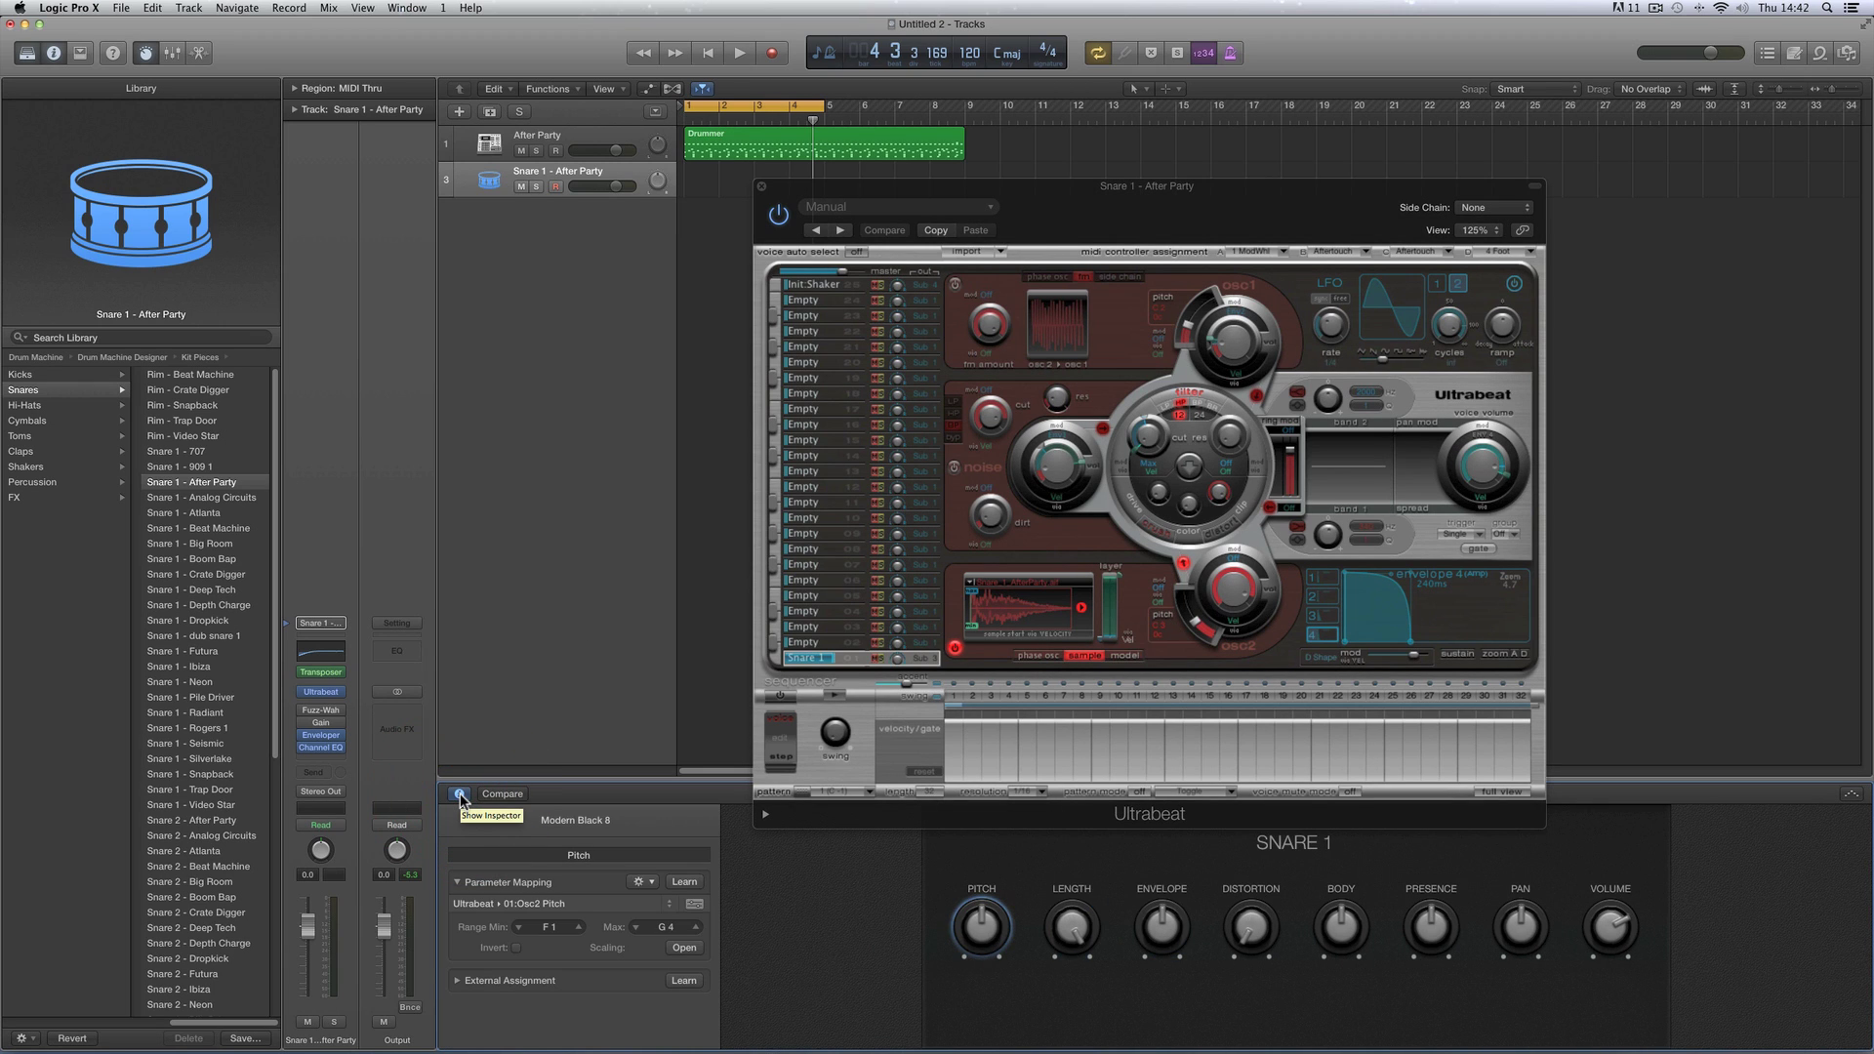
{"action": "left_click", "coordinate": [461, 795]}
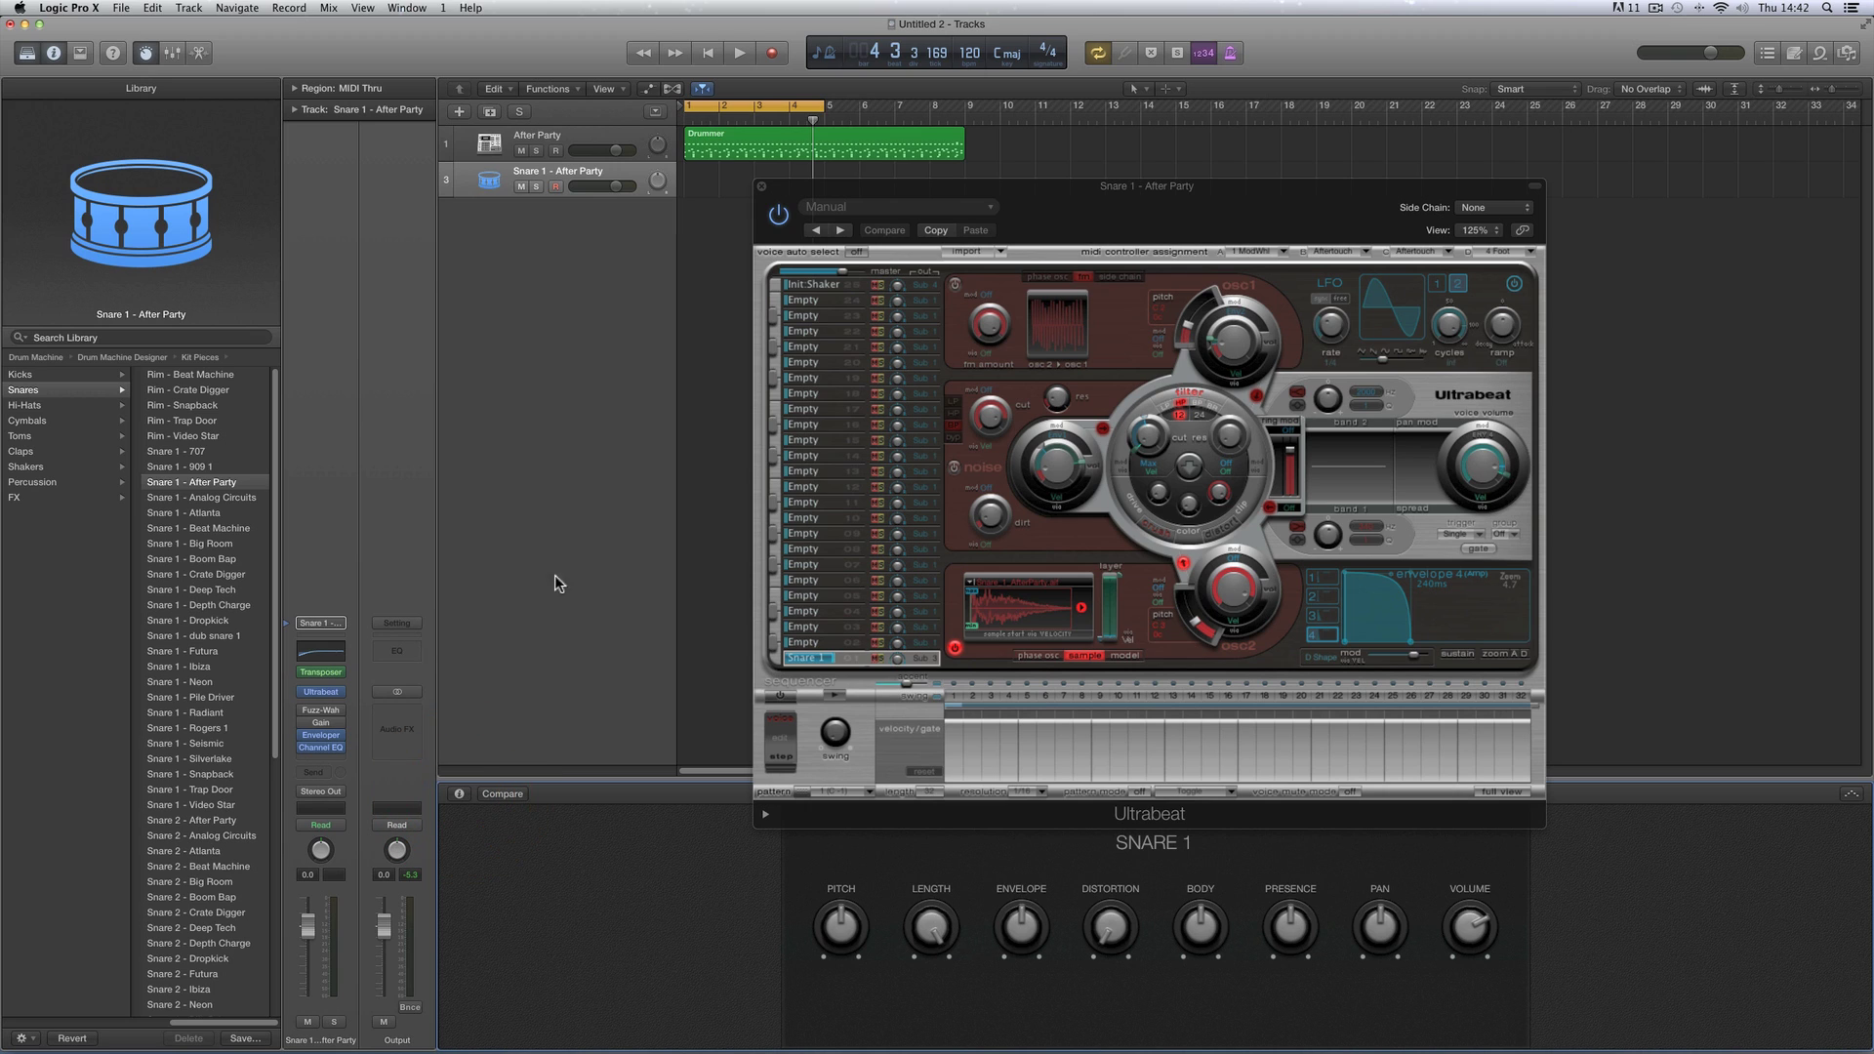
{"action": "left_click_drag", "start_coordinate": [798, 190], "coordinate": [811, 189]}
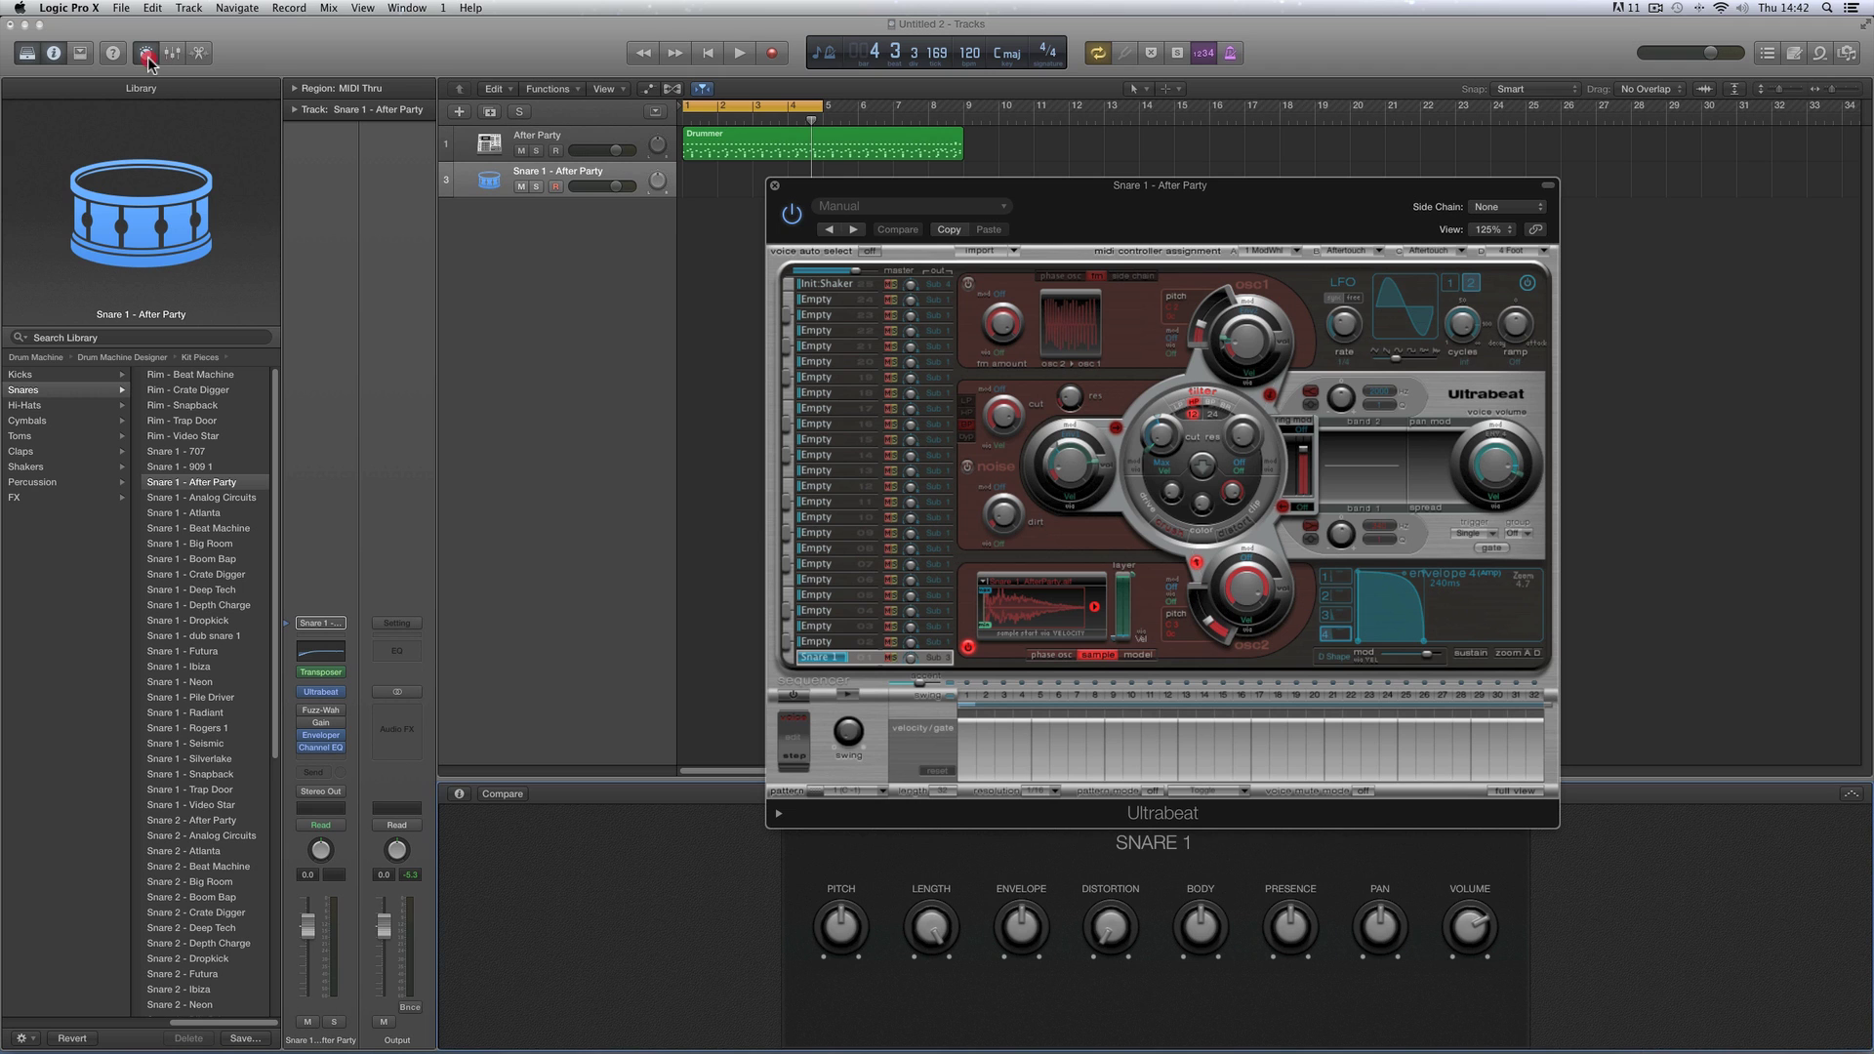
{"action": "key", "text": "b"}
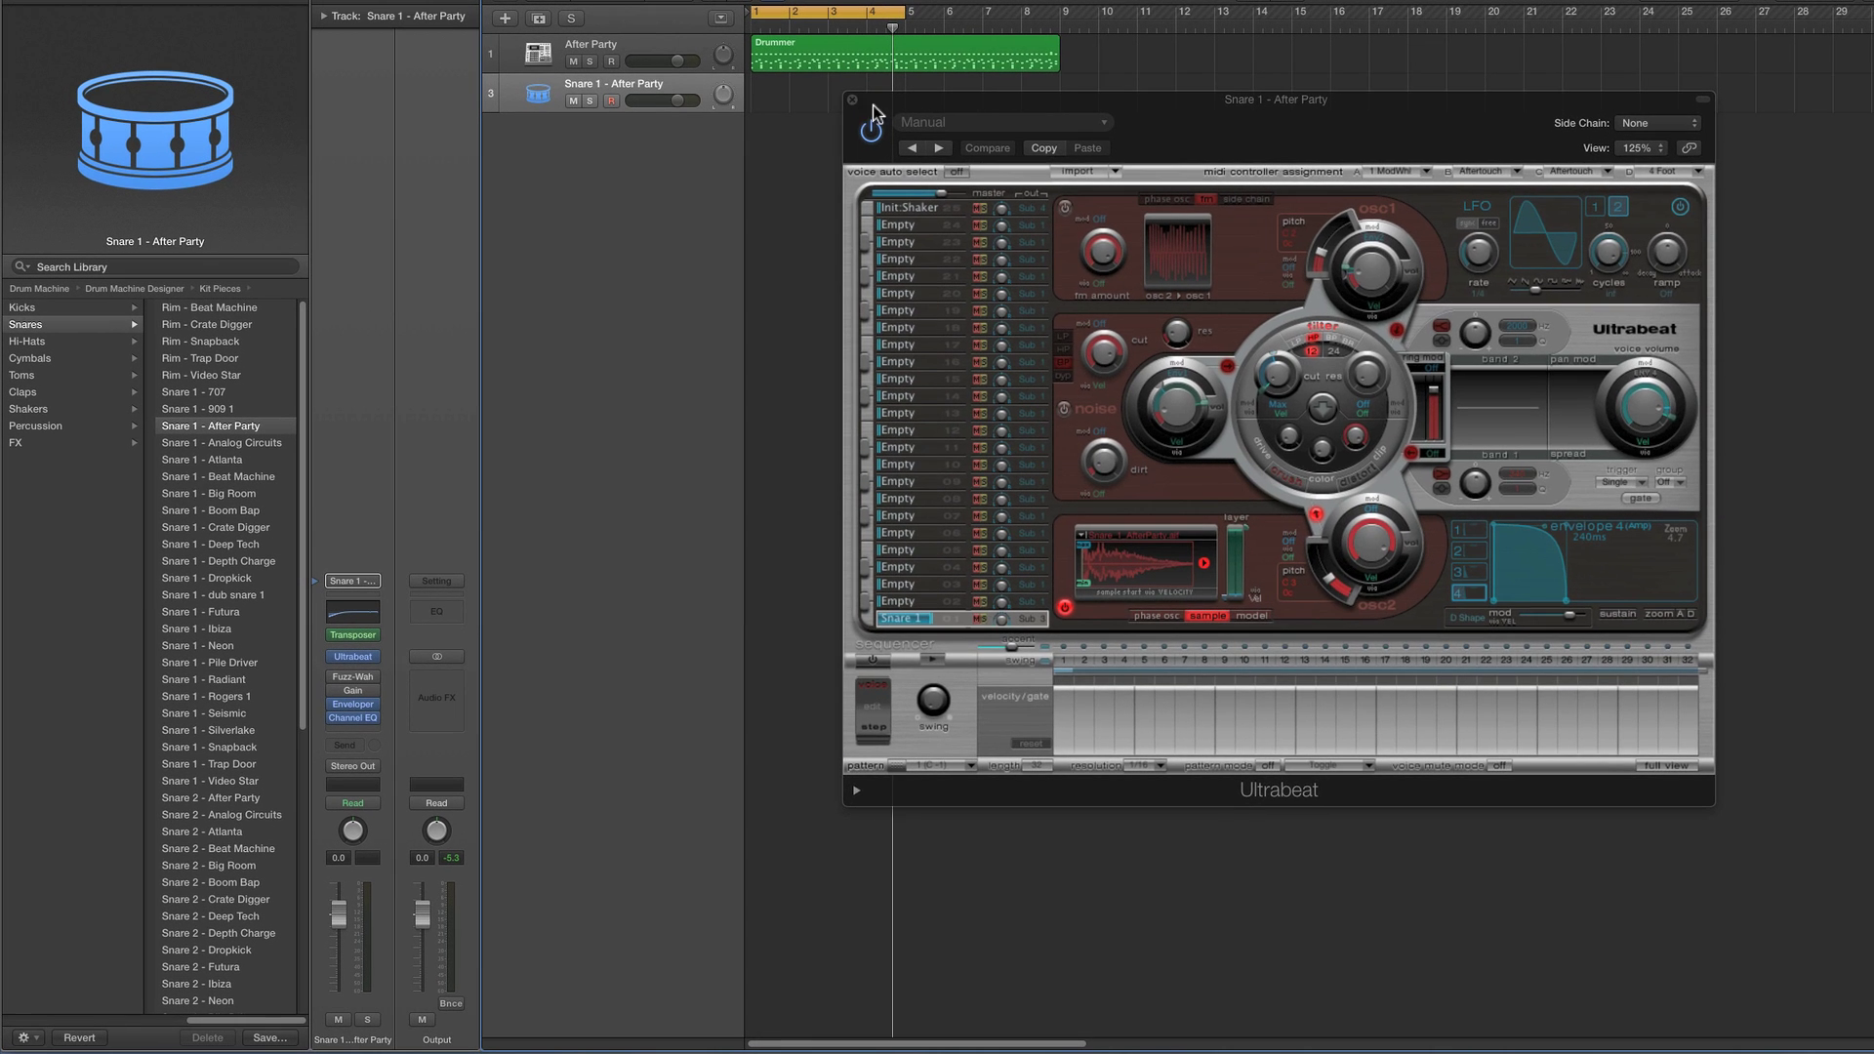
Examine the transpose setting of the snare track's Transposer effect, close the effect, and return to the snare track
{"action": "left_click_drag", "start_coordinate": [873, 104], "coordinate": [663, 182]}
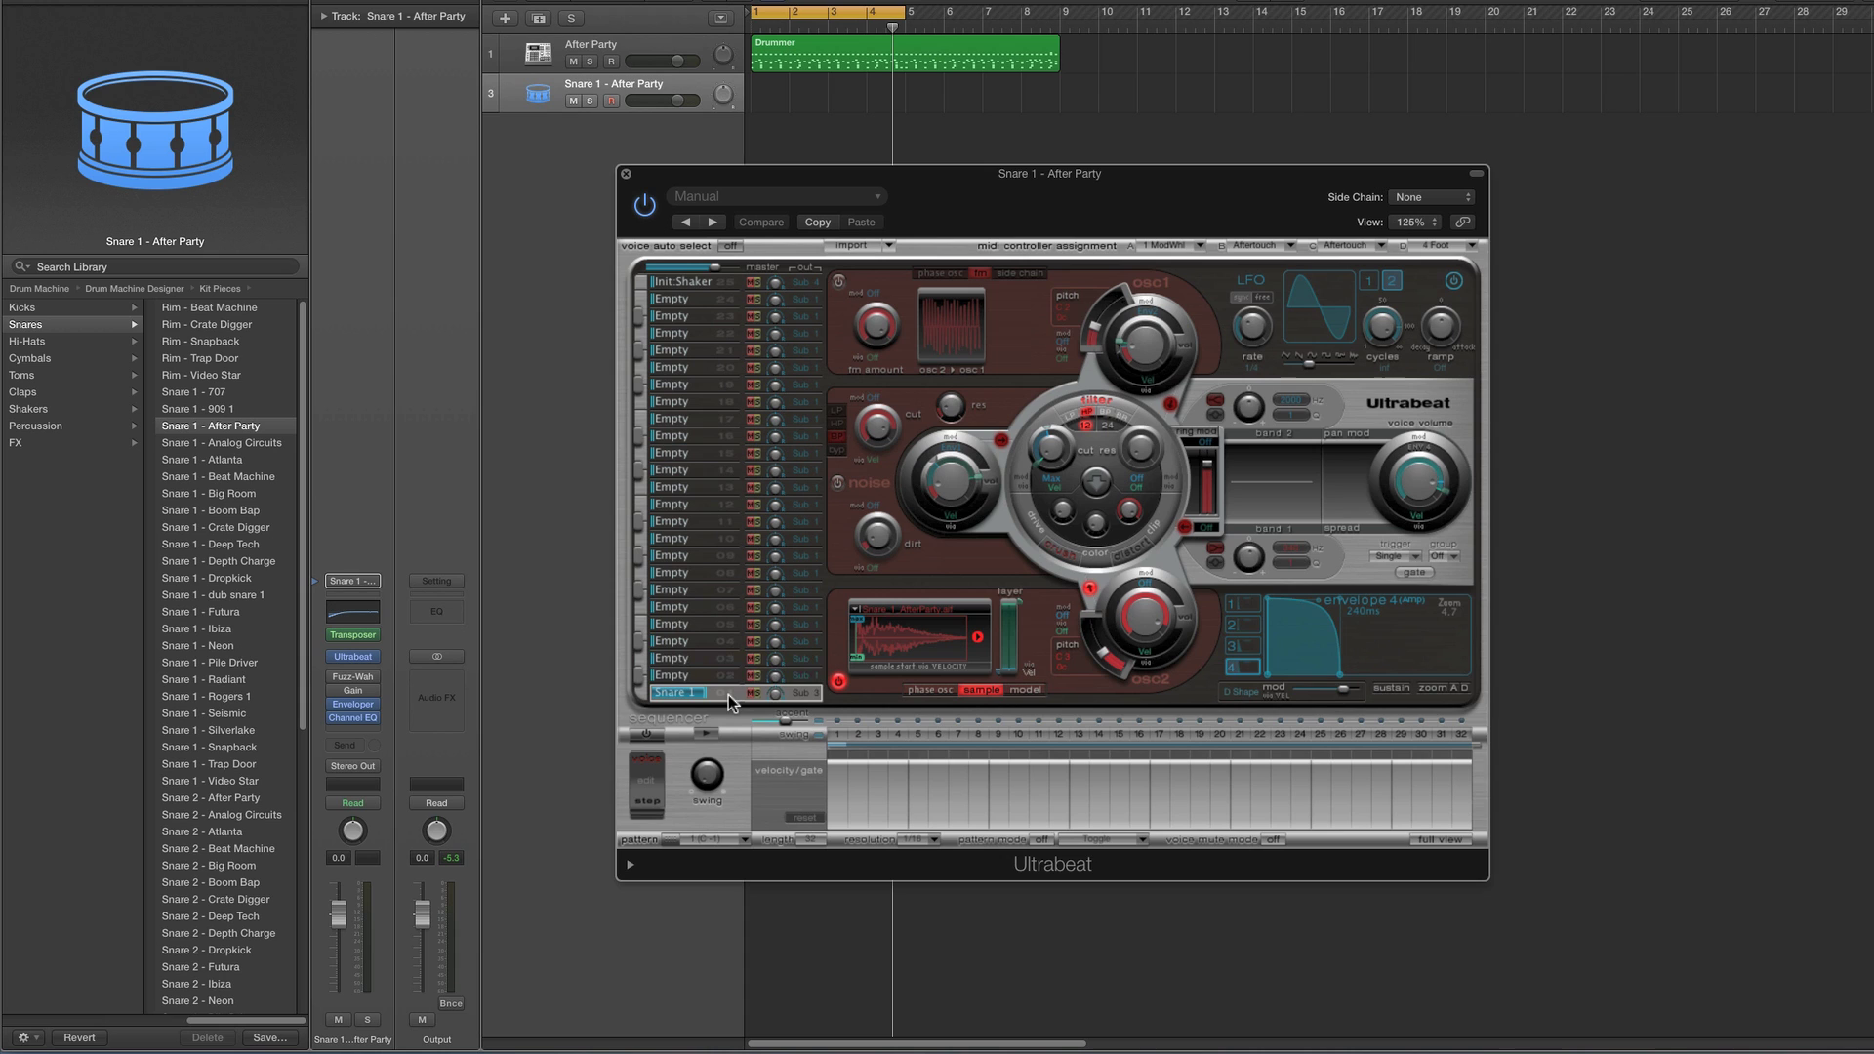
{"action": "left_click", "coordinate": [356, 632]}
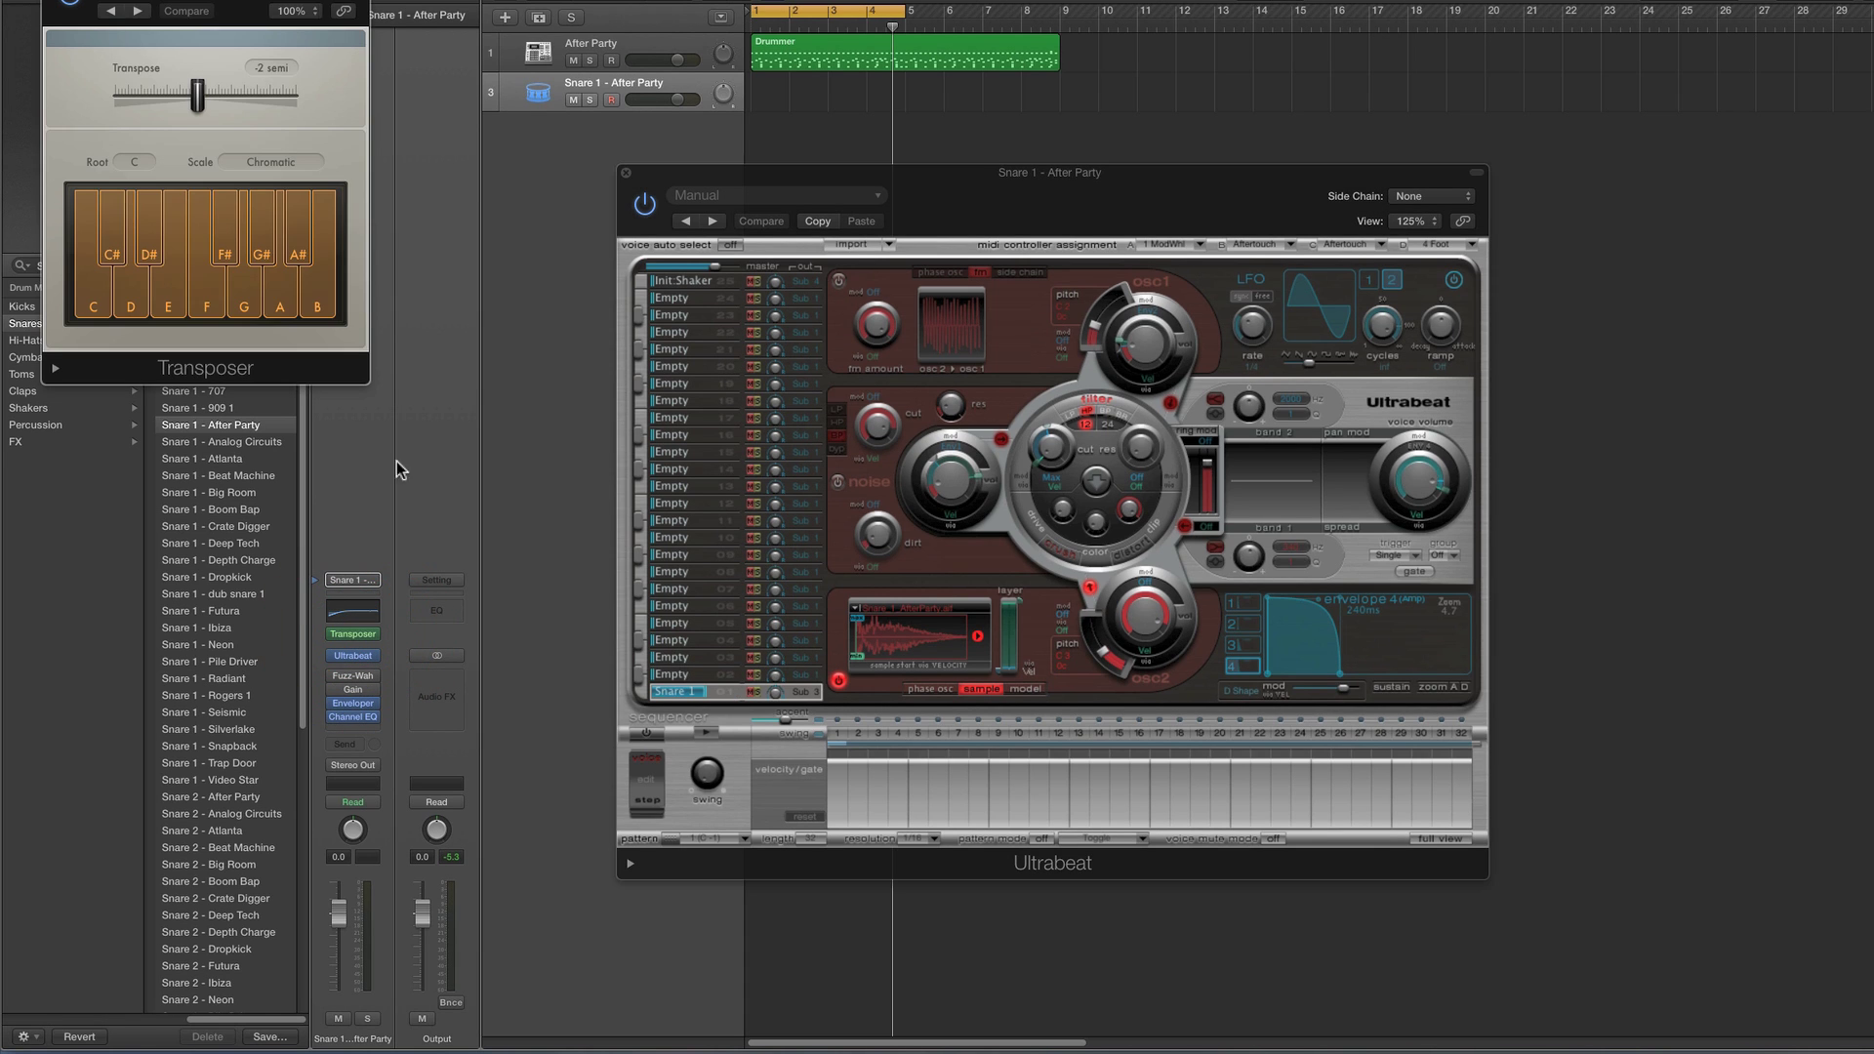
{"action": "left_click_drag", "start_coordinate": [230, 11], "coordinate": [1096, 218]}
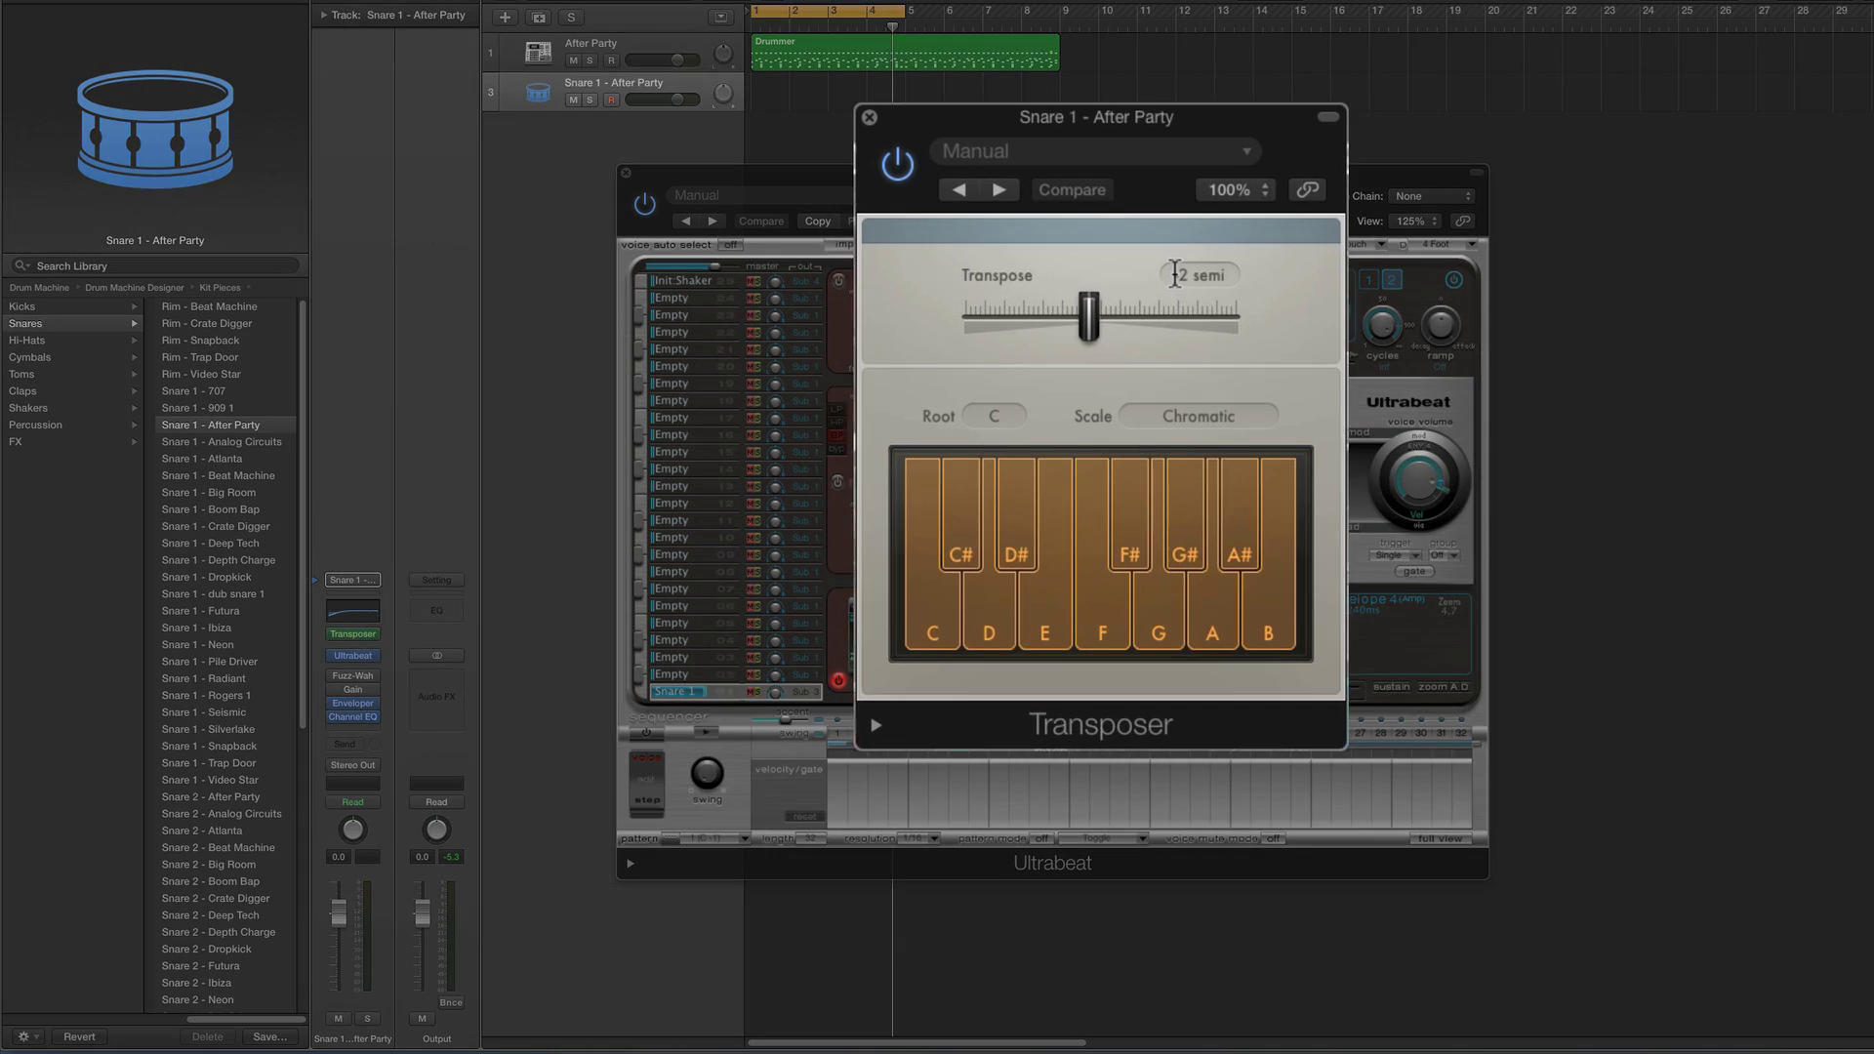
{"action": "double_click", "coordinate": [1170, 325]}
{"action": "left_click_drag", "start_coordinate": [1224, 241], "coordinate": [1257, 244]}
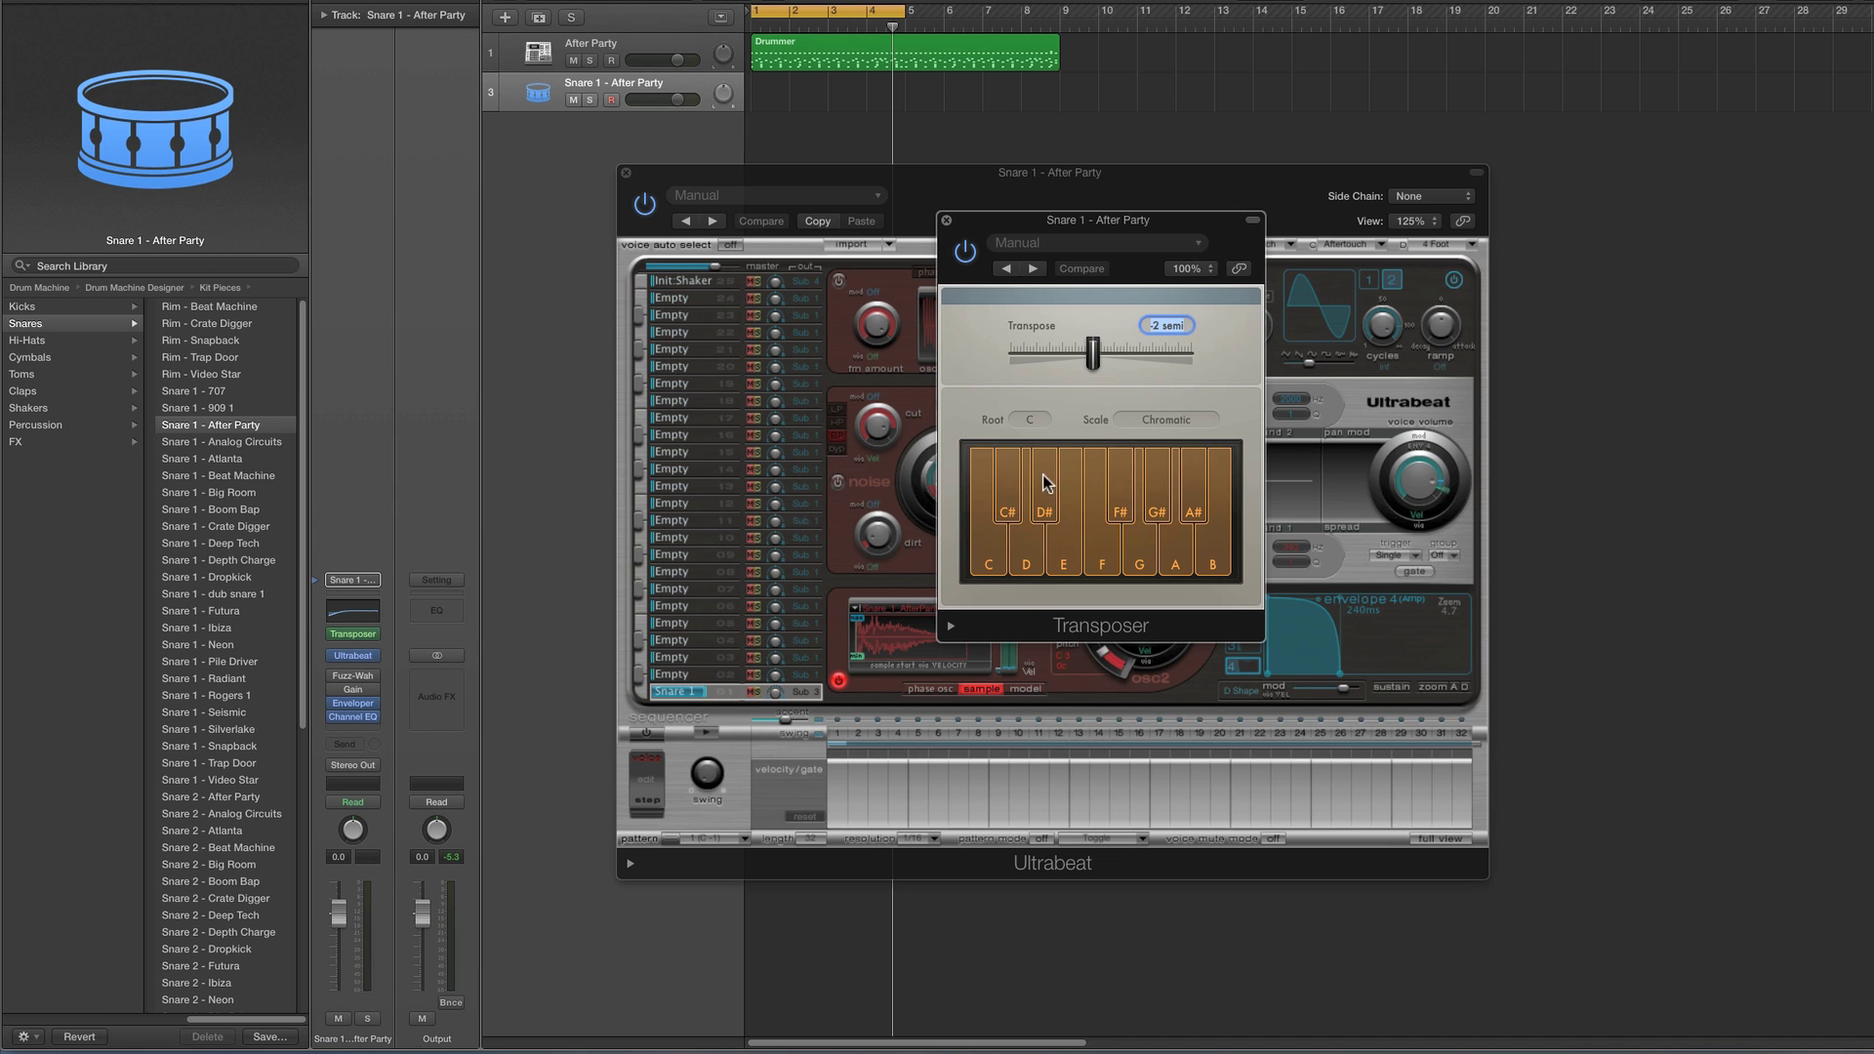
{"action": "left_click", "coordinate": [945, 223]}
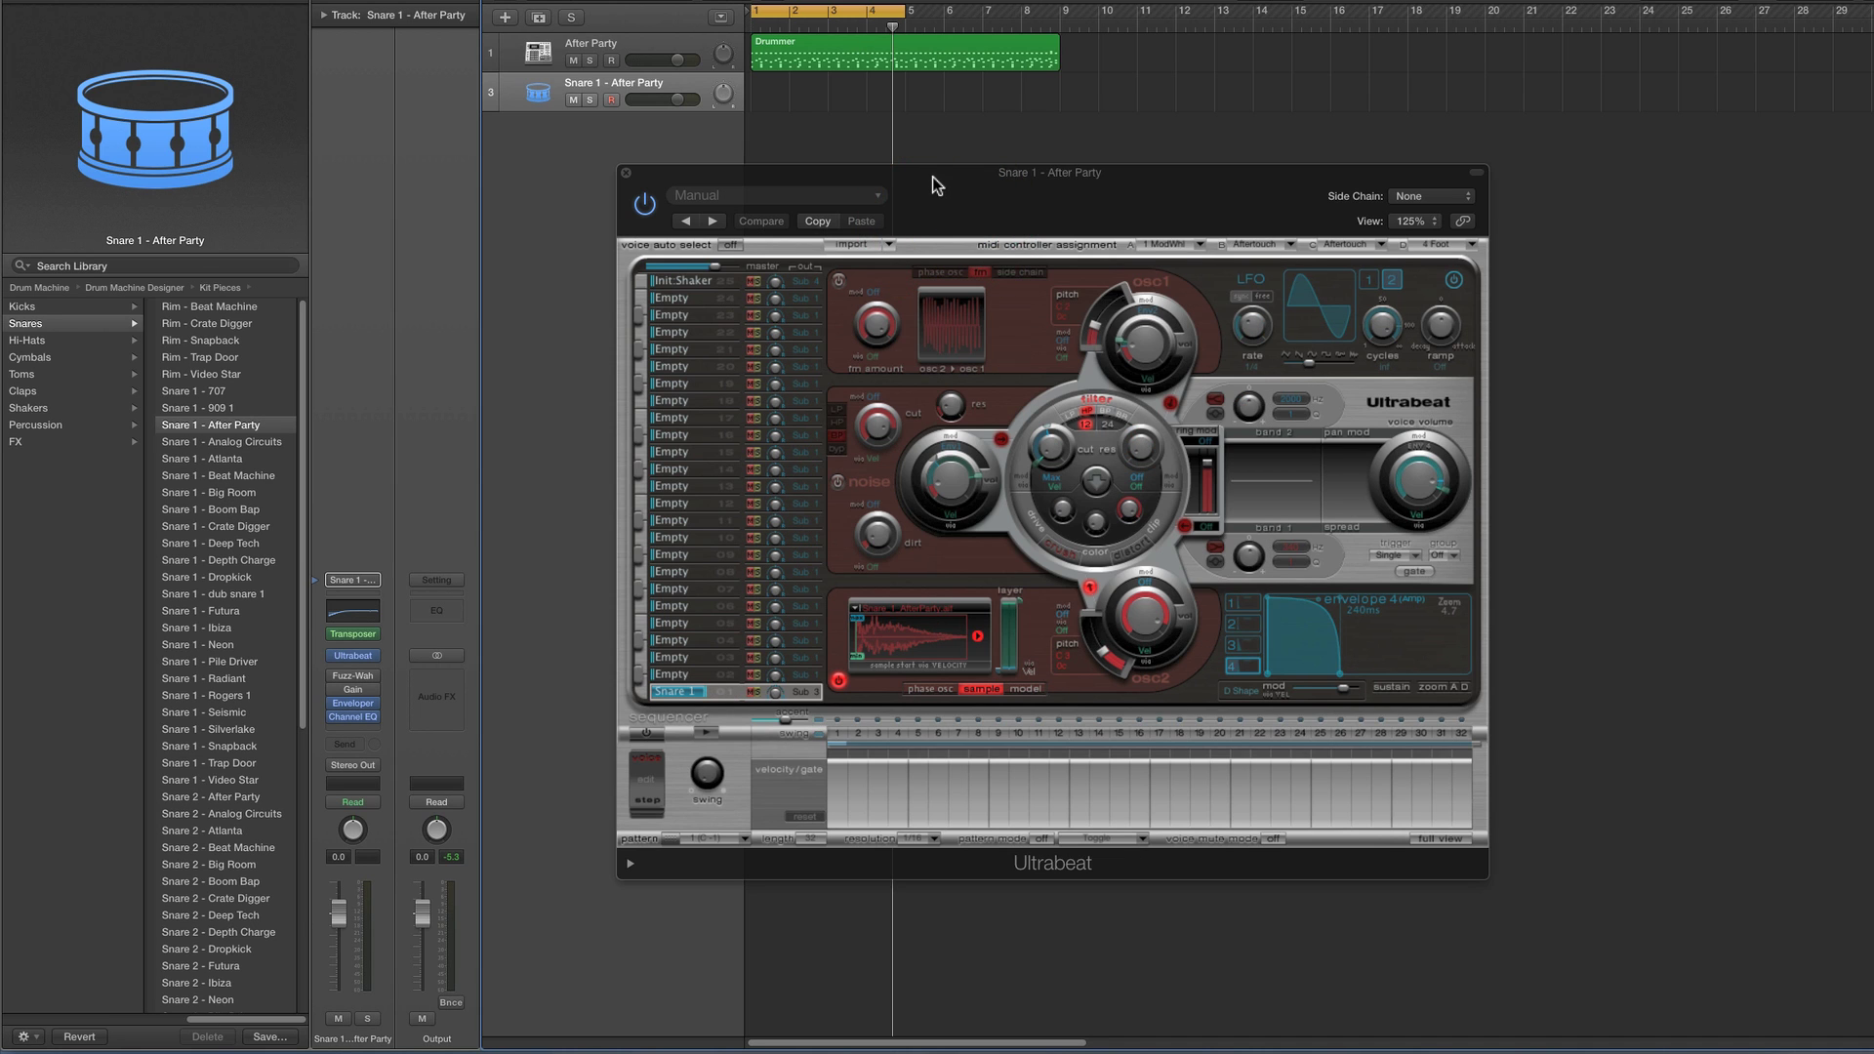
{"action": "left_click_drag", "start_coordinate": [940, 180], "coordinate": [943, 198]}
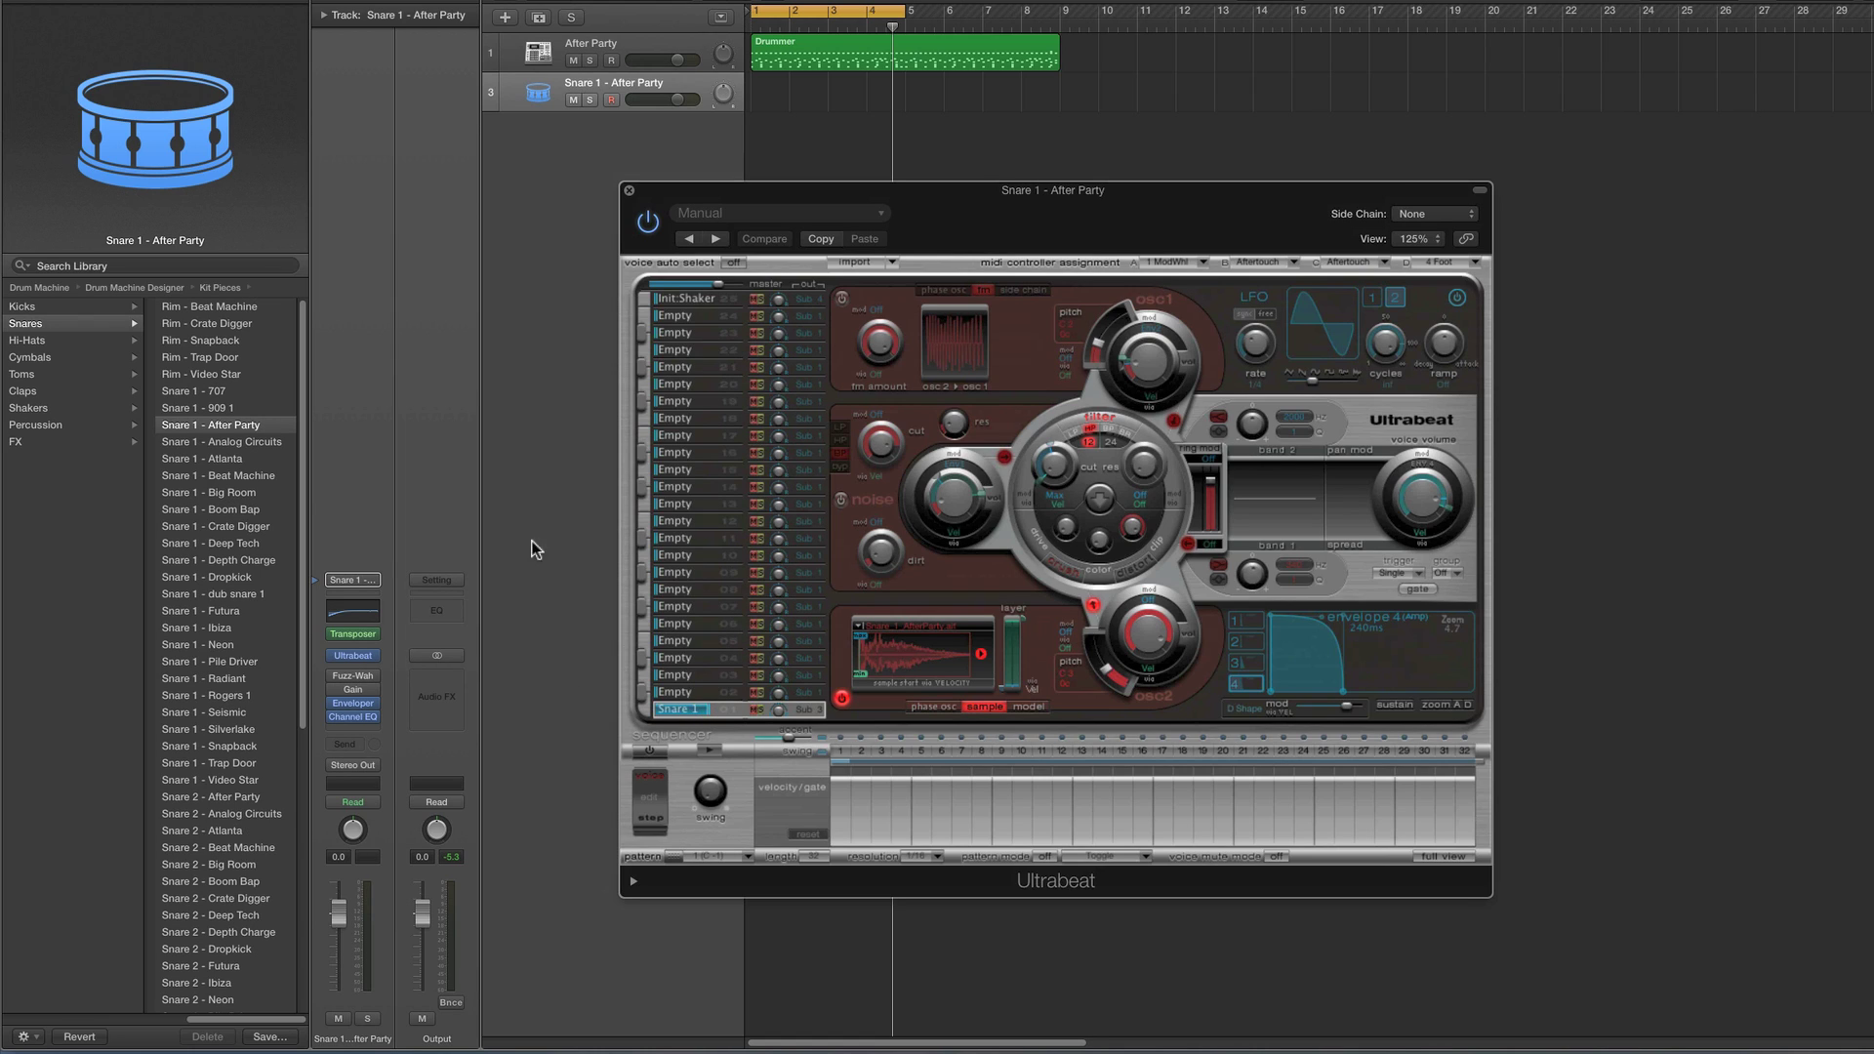
{"action": "left_click", "coordinate": [610, 99]}
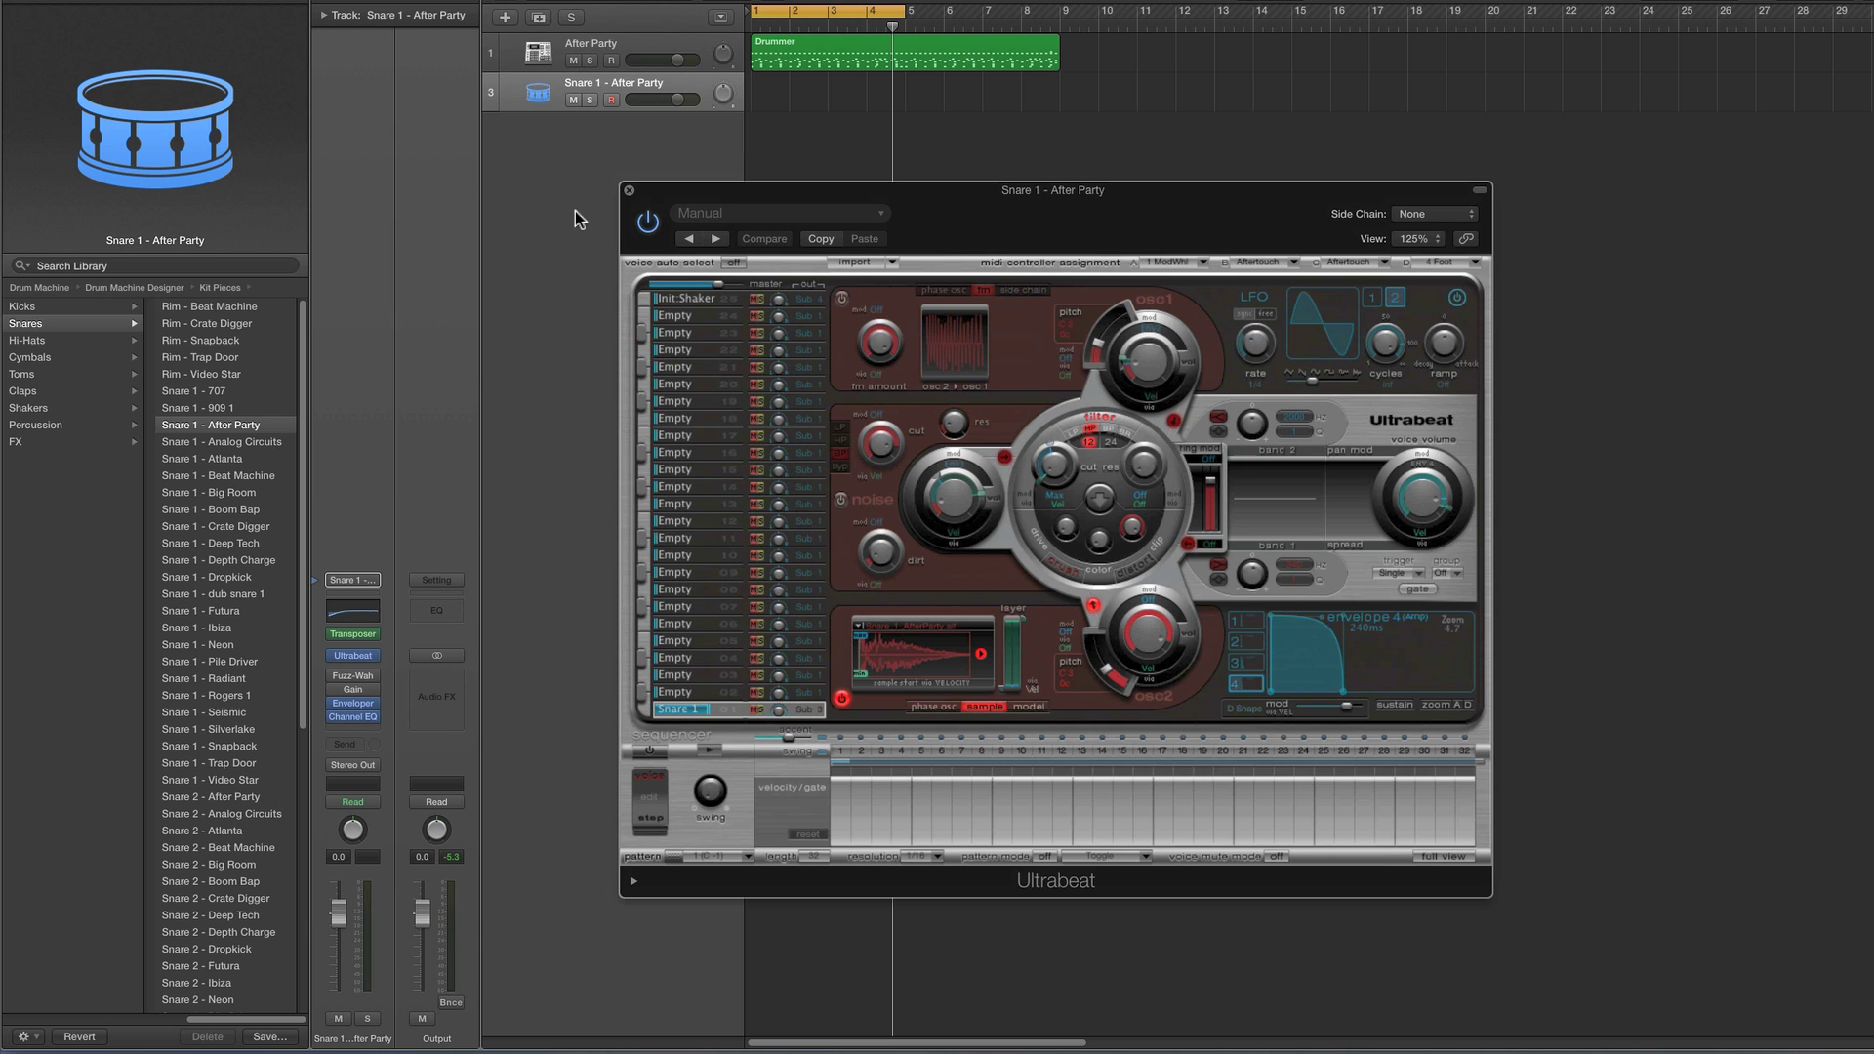